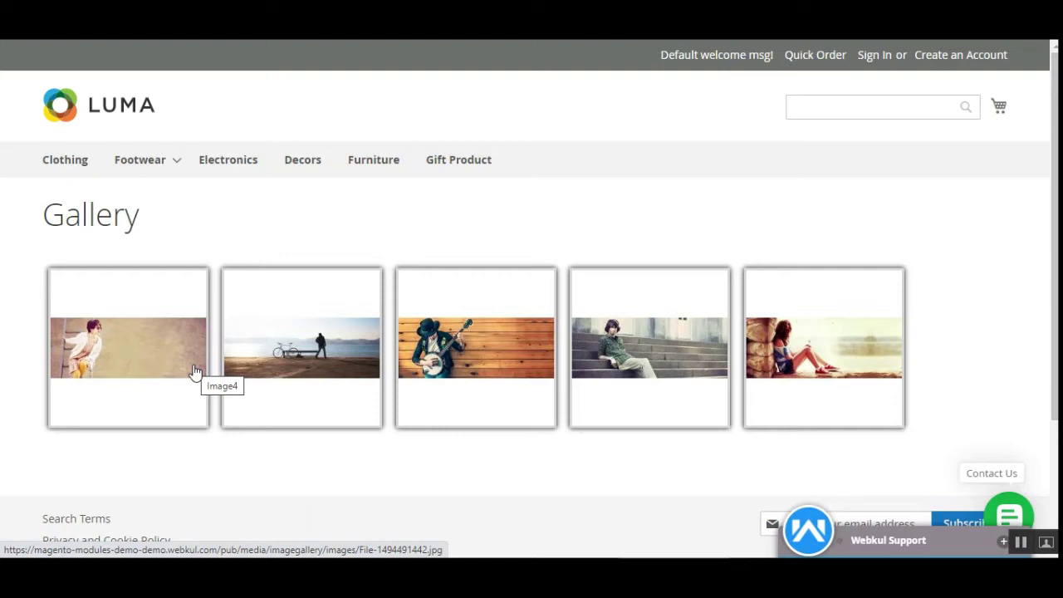
- View the bicycle-by-the-water picture enlarged in Gallery1, close it and return to the Image Gallery overview
click(299, 329)
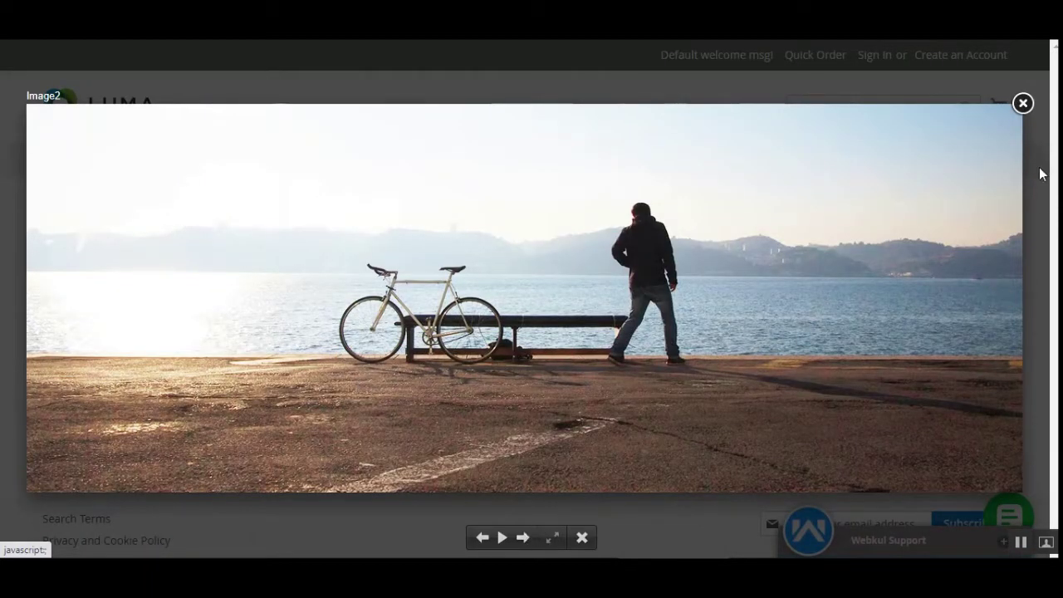
click(1024, 104)
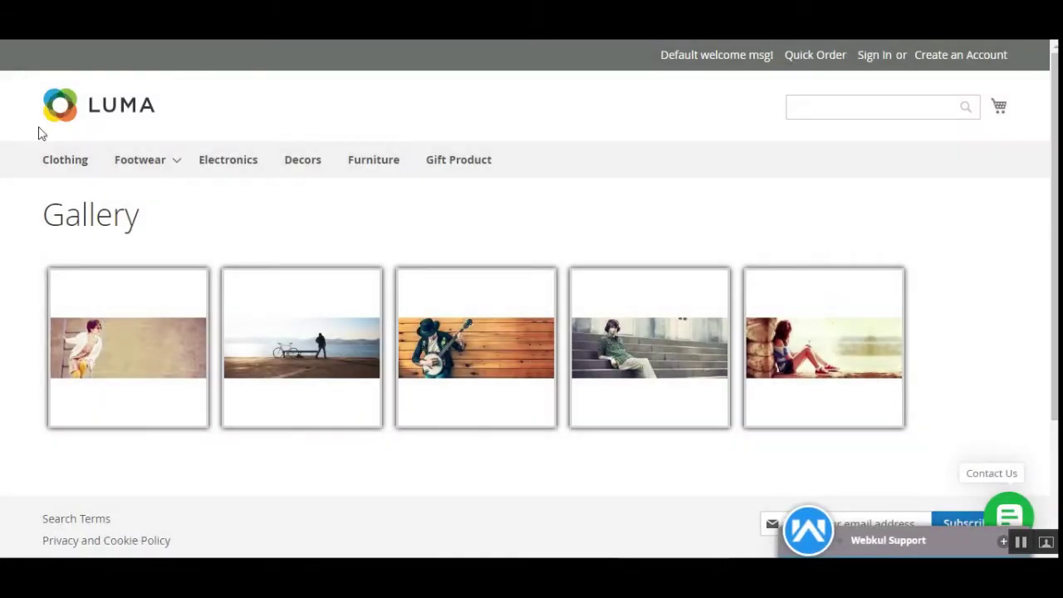
click(187, 404)
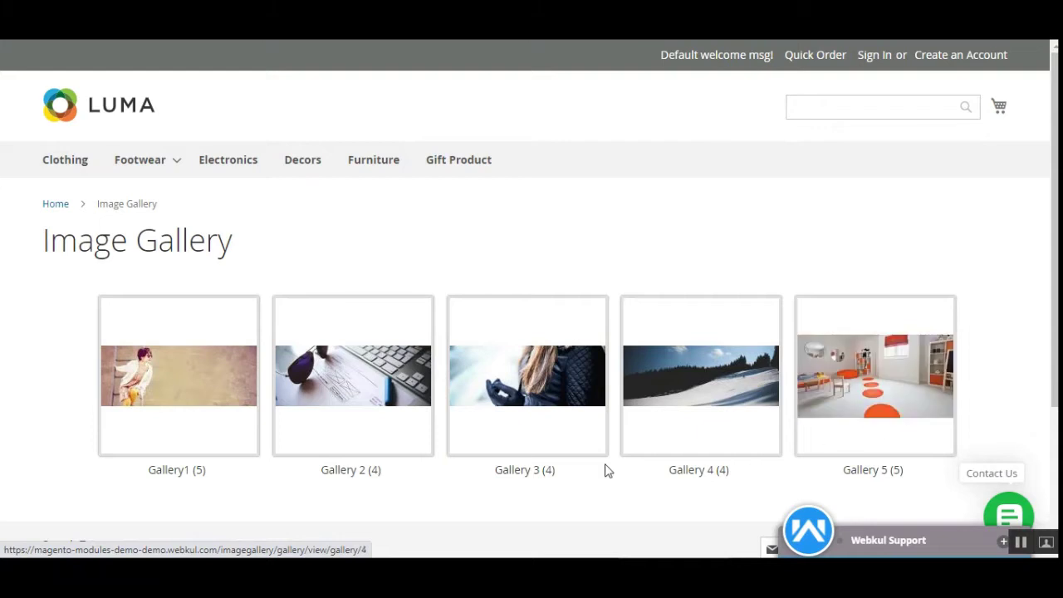
- Examine the picture counts shown beside the names of Gallery1, Gallery 2 and Gallery 4
drag(164, 470, 197, 491)
click(200, 470)
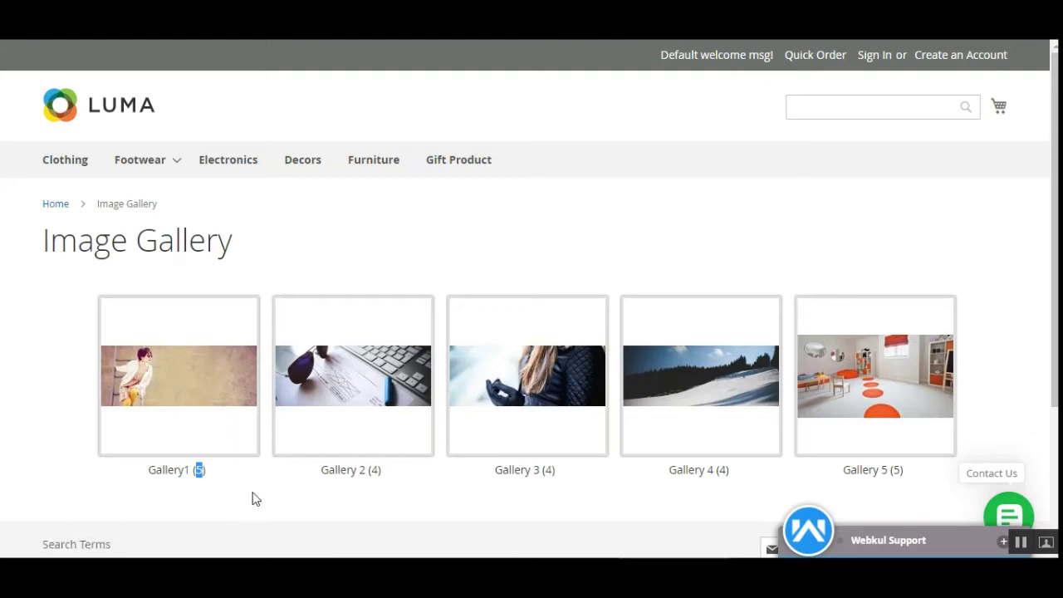
drag(355, 471, 382, 475)
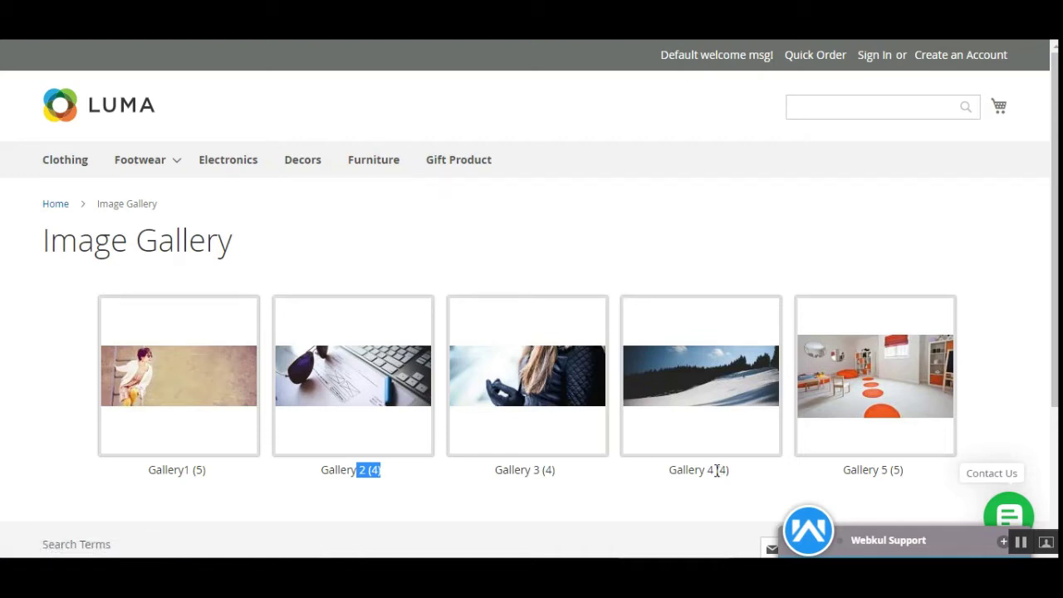
drag(694, 471, 738, 475)
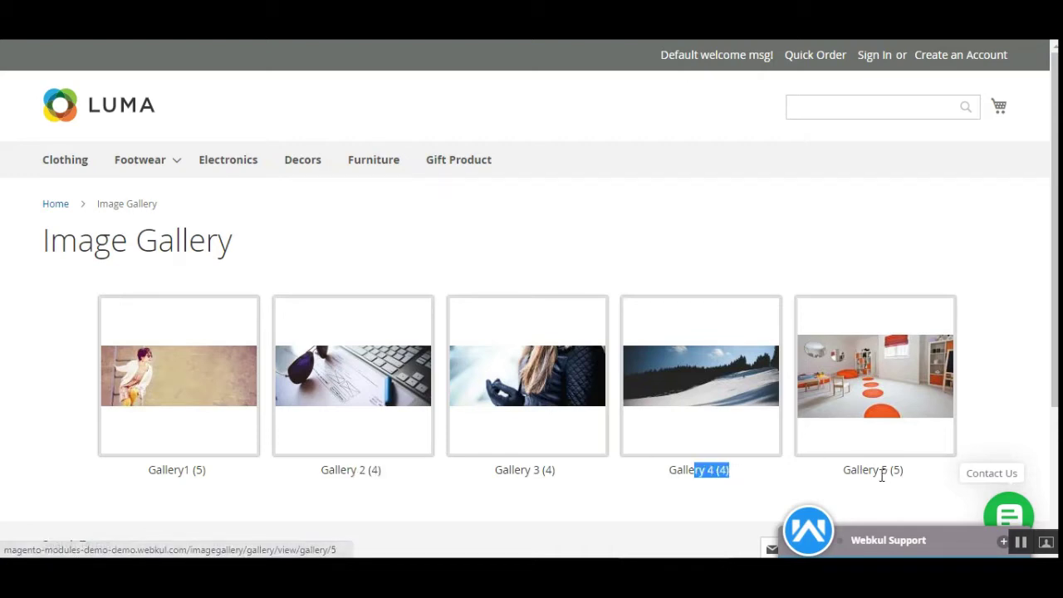
- Open Gallery 4, enlarge its first picture and page forward to the gallery's last picture
click(717, 394)
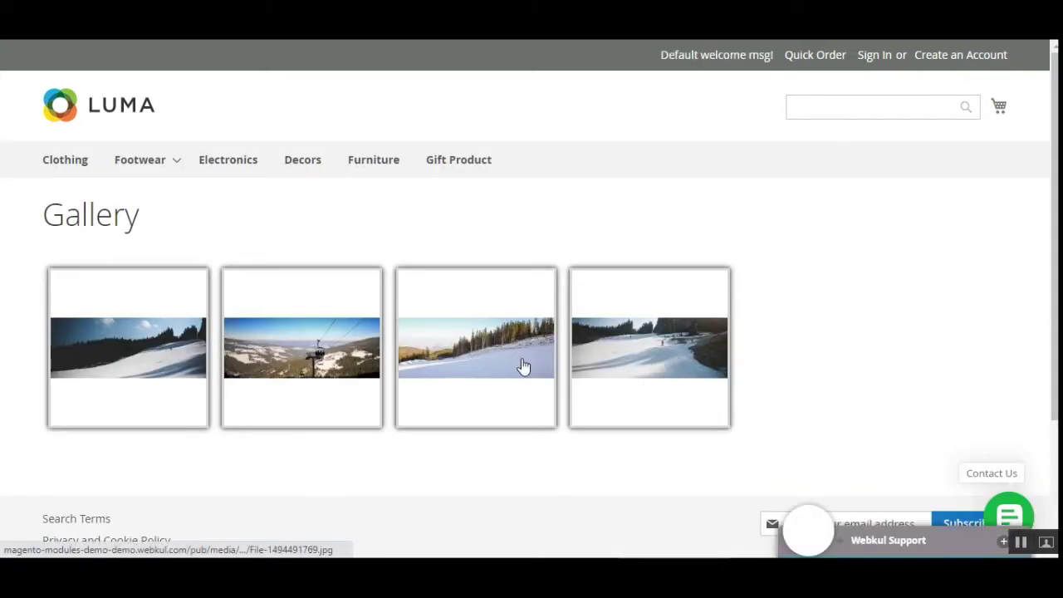
click(116, 345)
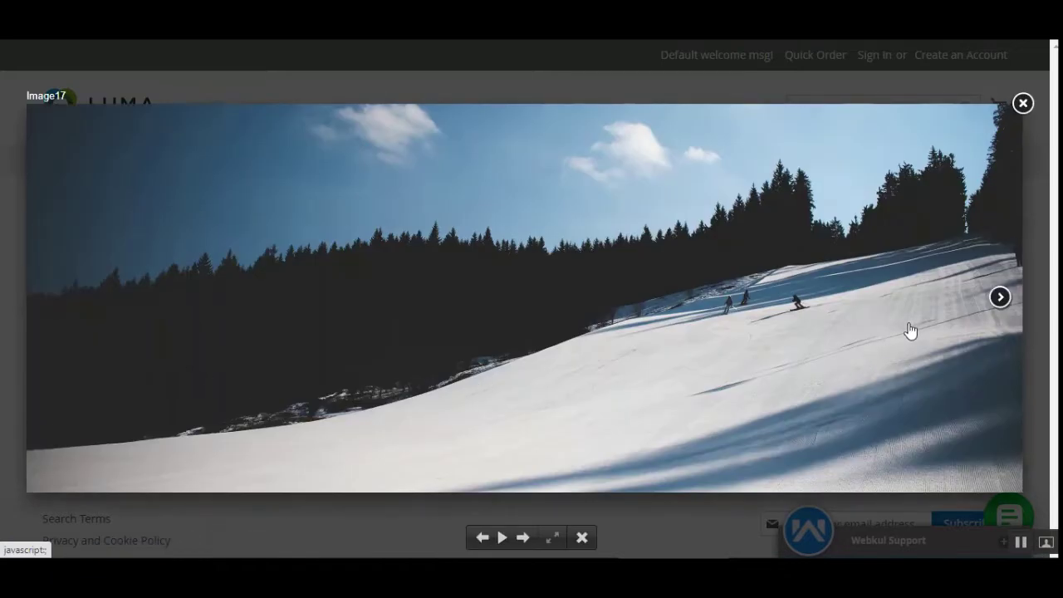
click(1000, 297)
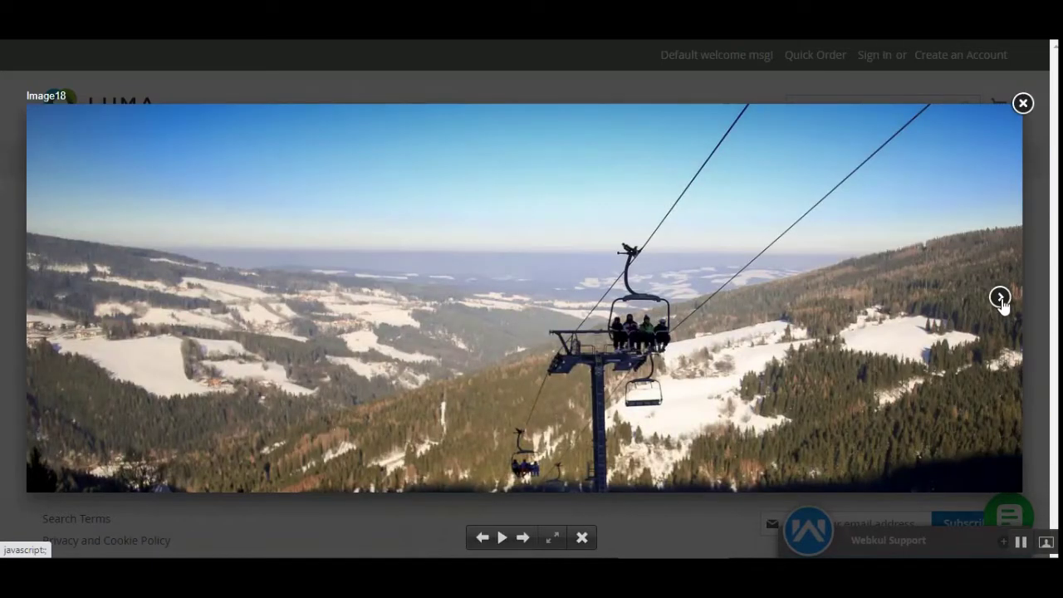
click(1000, 298)
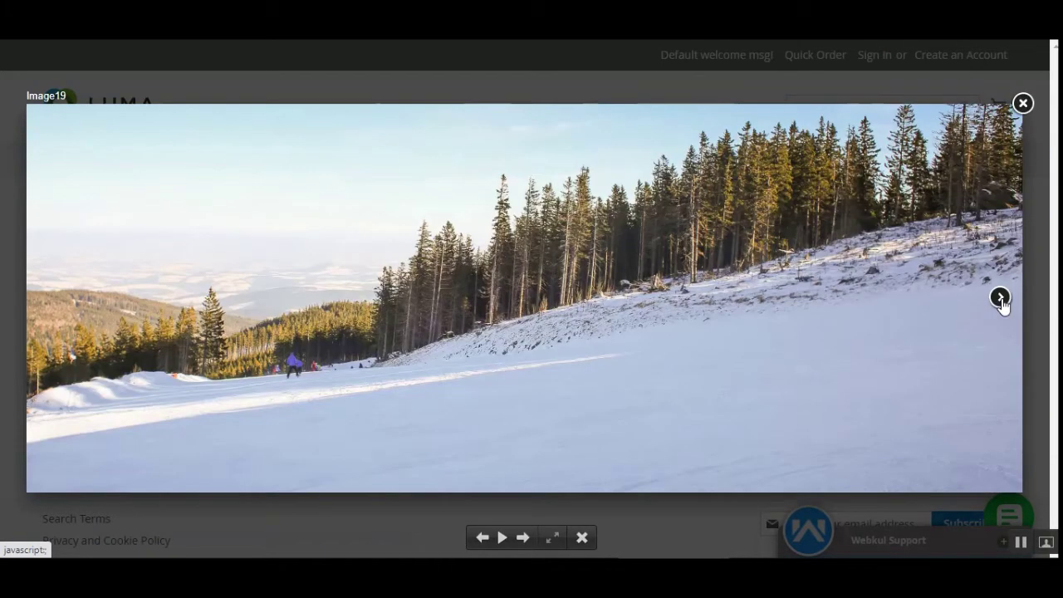
click(1000, 297)
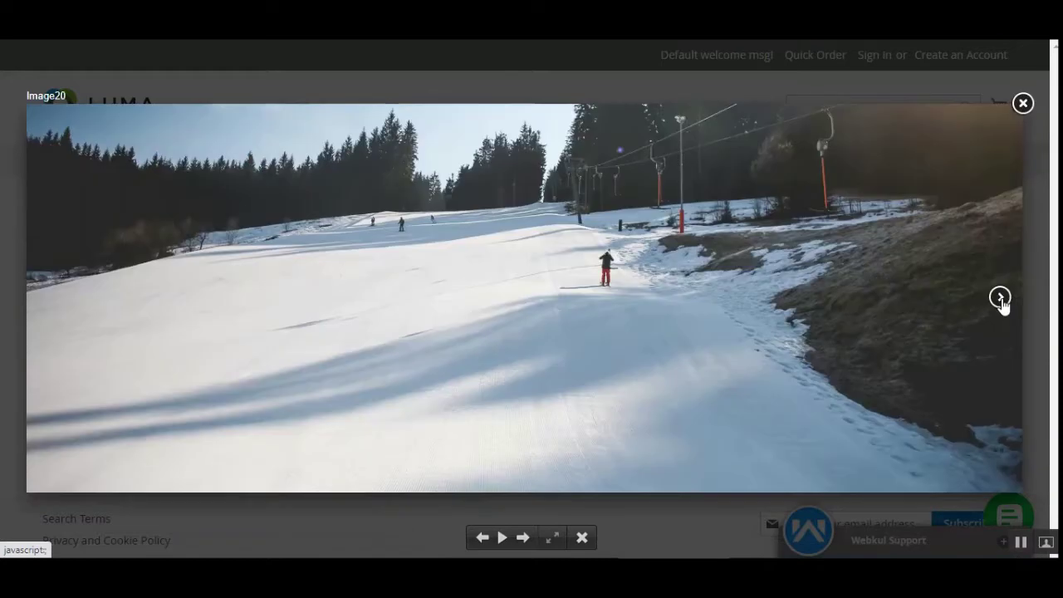
- Play and pause the slideshow in Gallery 4, page backward through the enlarged pictures and close the viewer
click(503, 538)
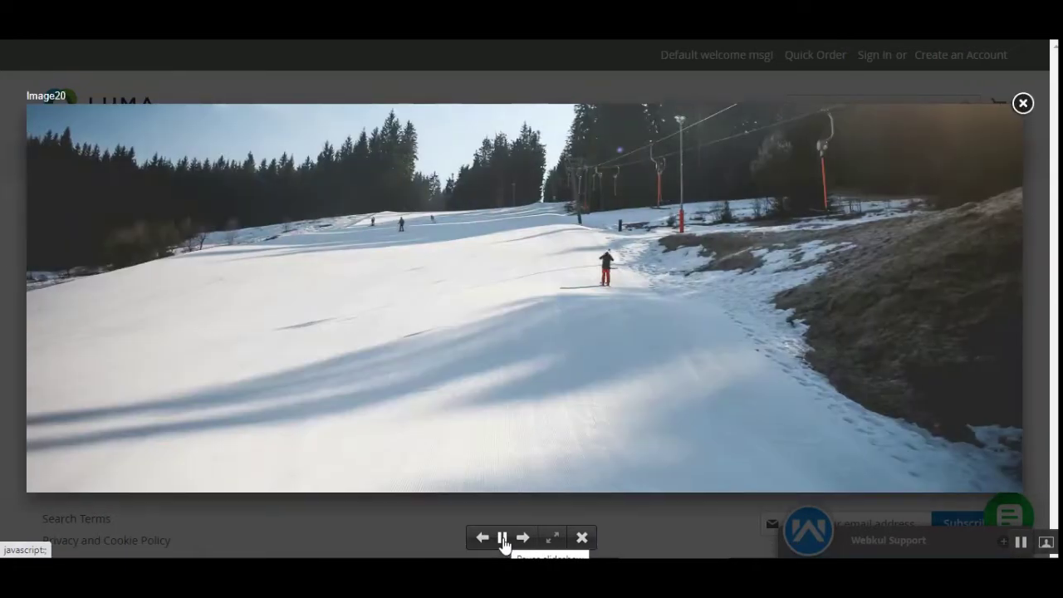
click(503, 539)
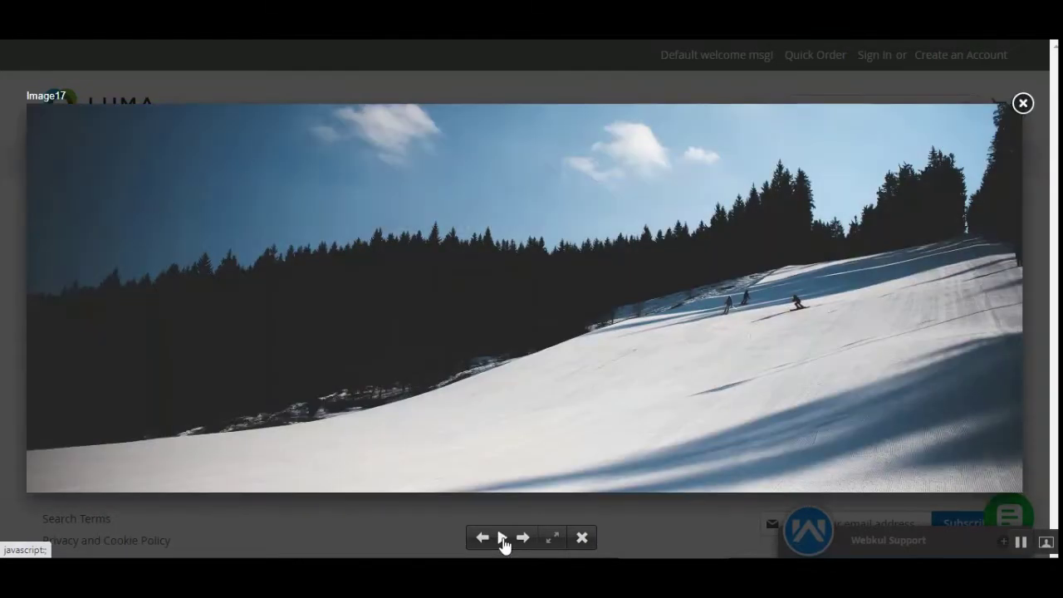
click(483, 540)
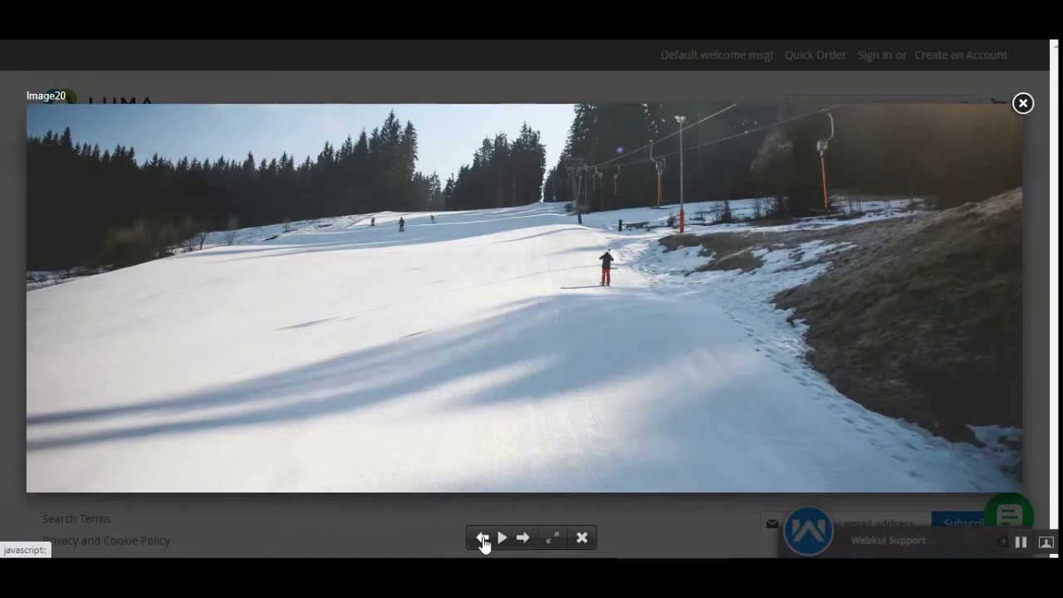
click(483, 539)
click(482, 540)
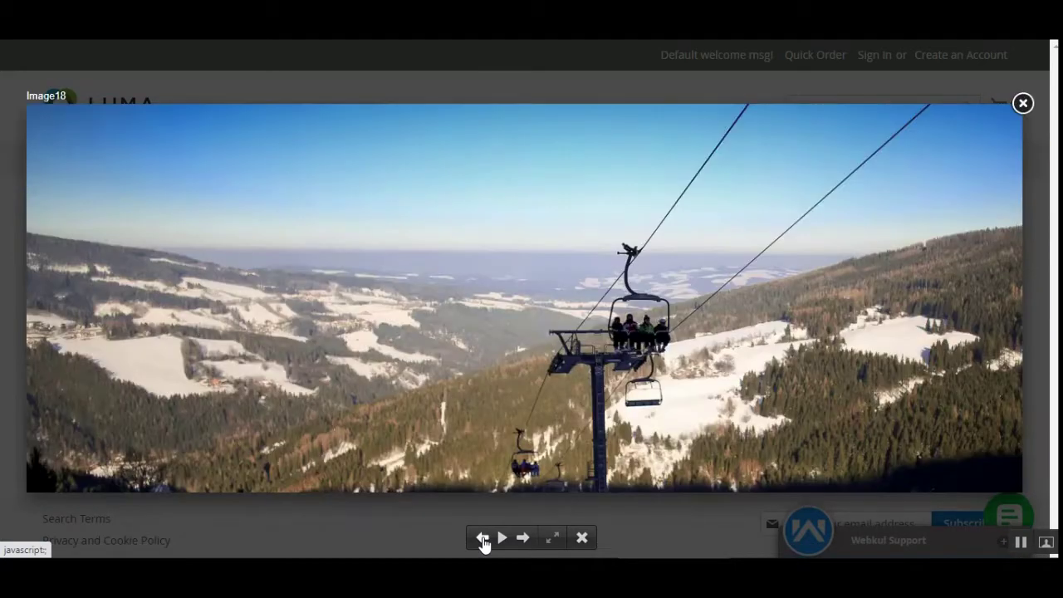
click(483, 539)
click(483, 539)
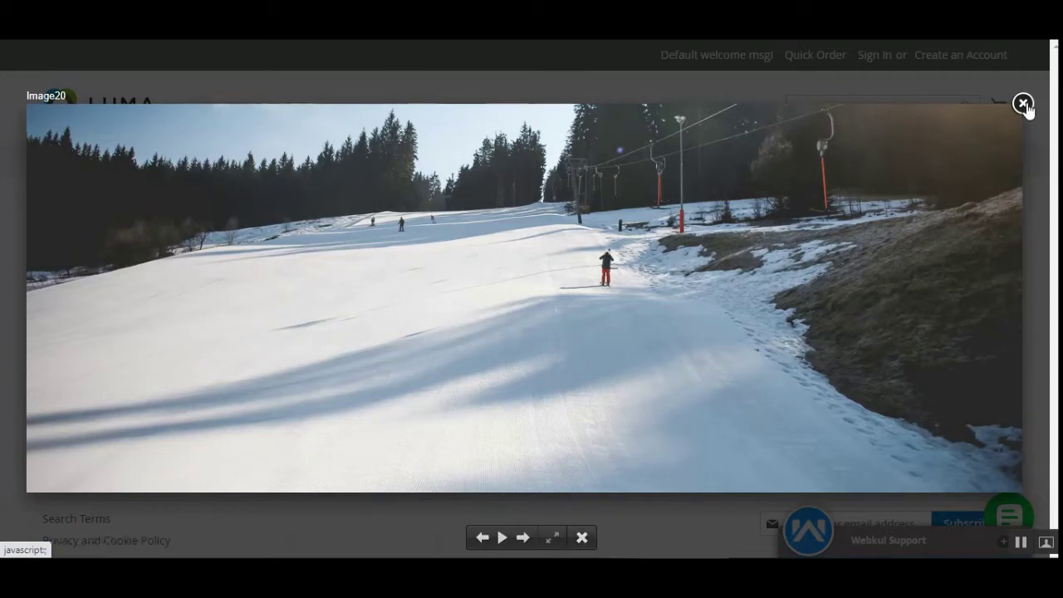
click(583, 537)
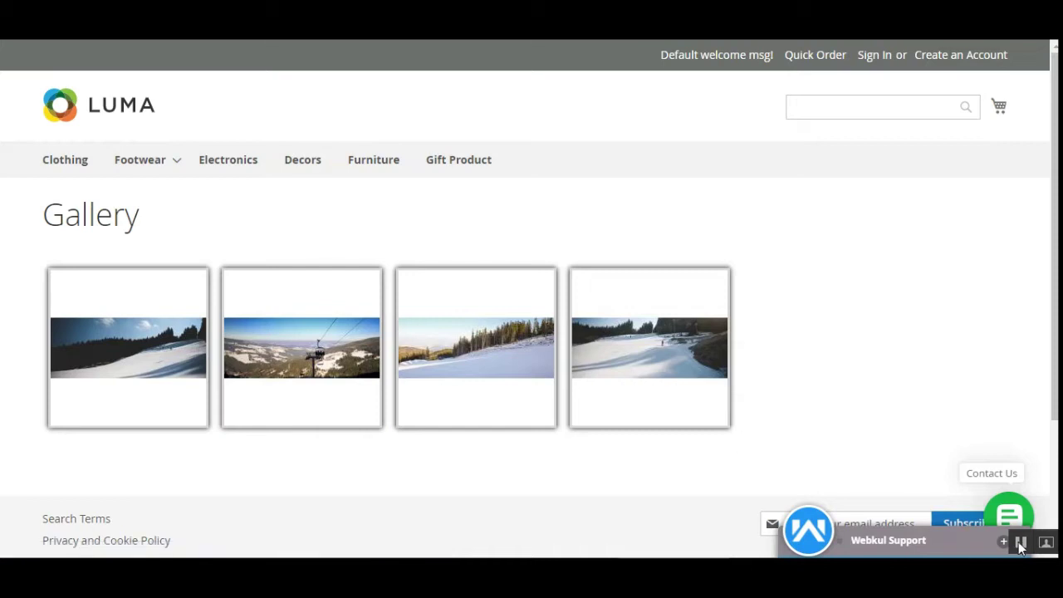
- Return to the Image Gallery overview and view the first picture of Gallery 3 enlarged
key(alt+Left)
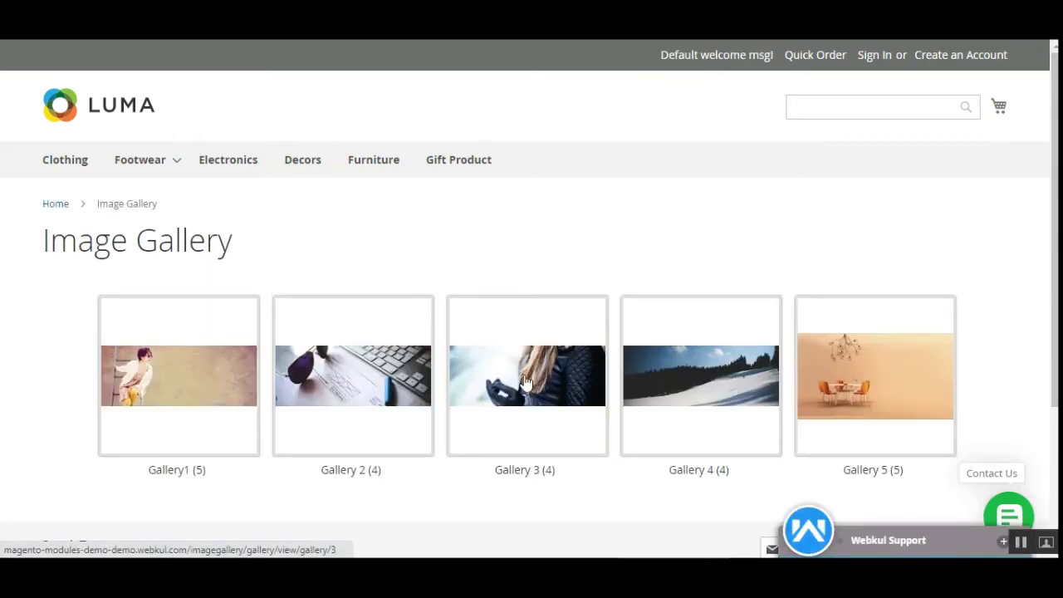
click(525, 382)
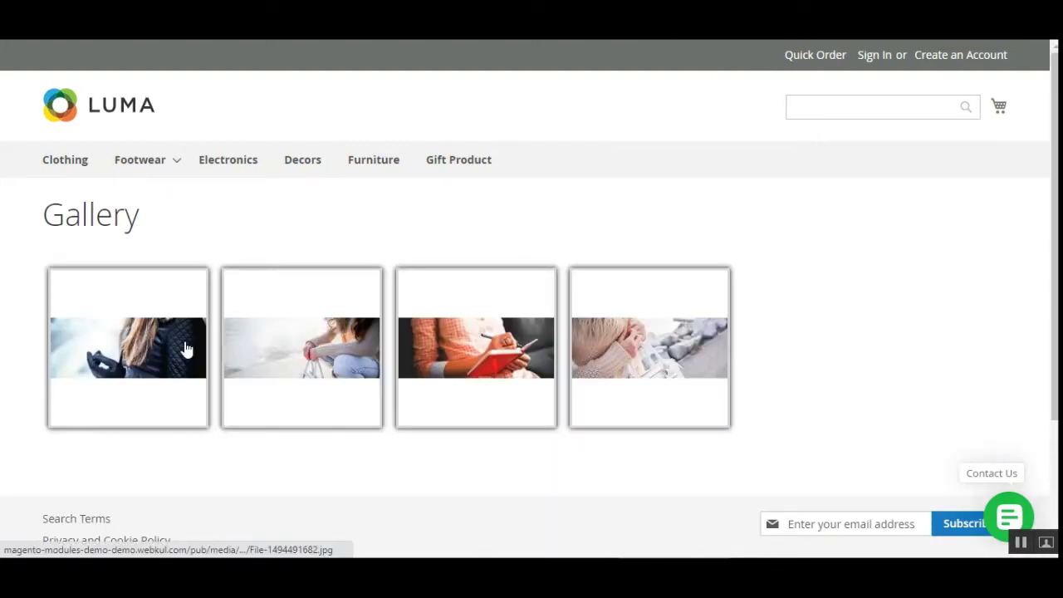
click(186, 349)
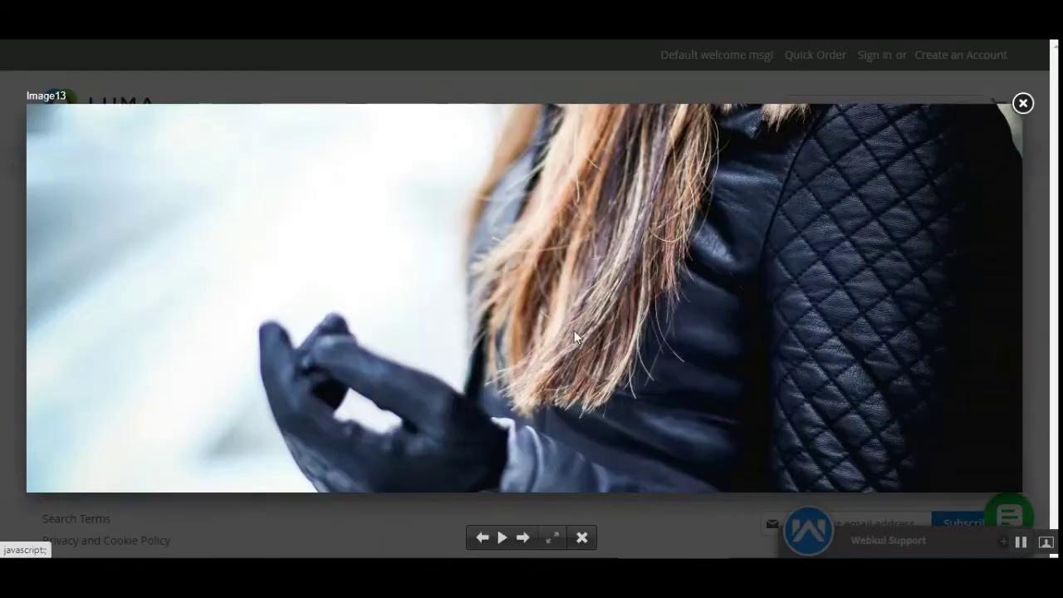
- Page backward through Gallery 3's enlarged pictures to Image14, checking the Image15 caption on the way, and close the viewer
click(50, 303)
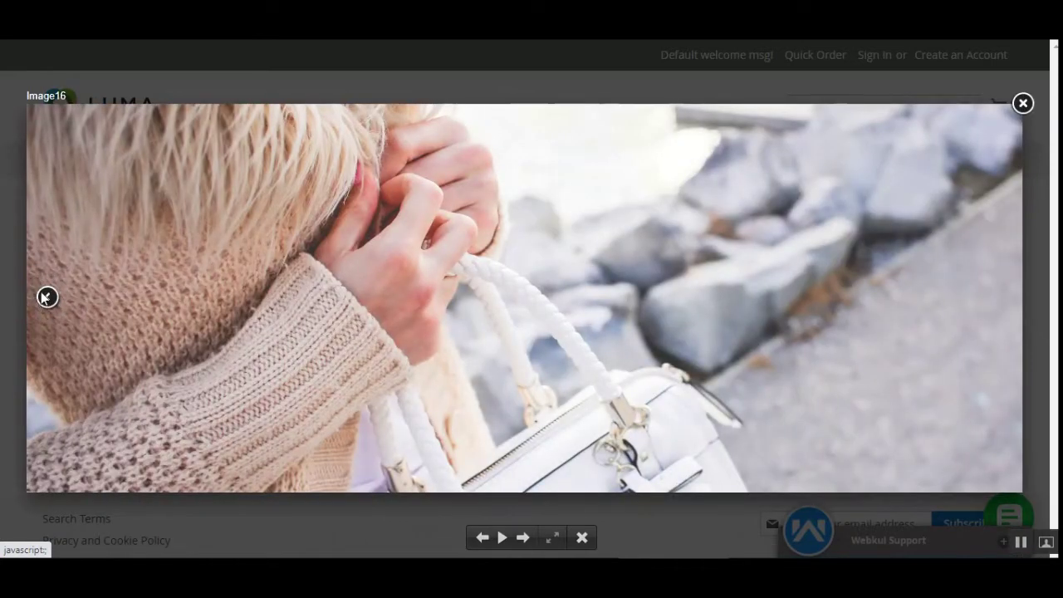
click(46, 298)
drag(29, 93, 59, 94)
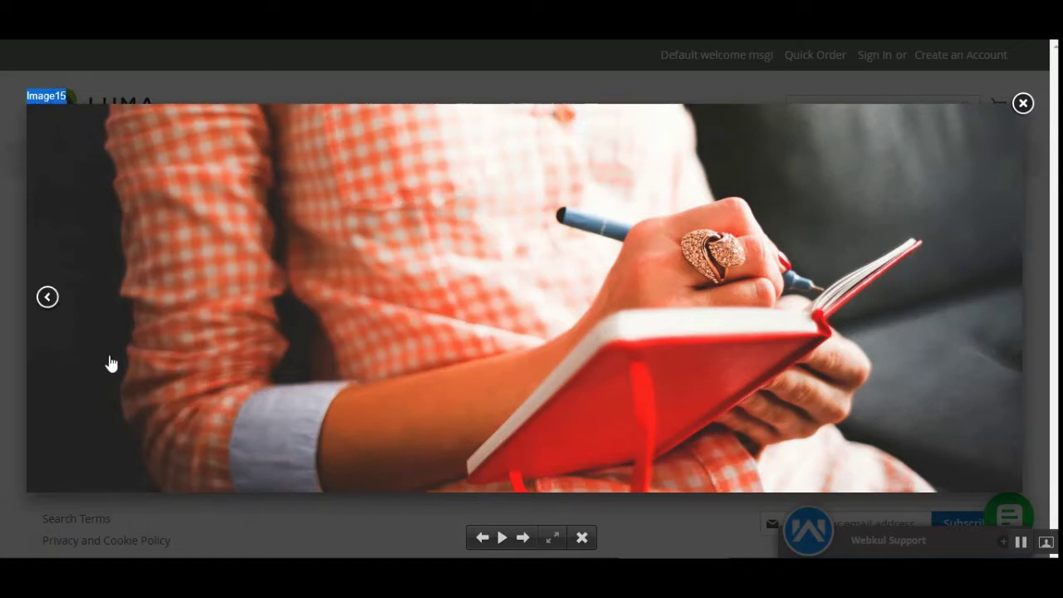
click(48, 298)
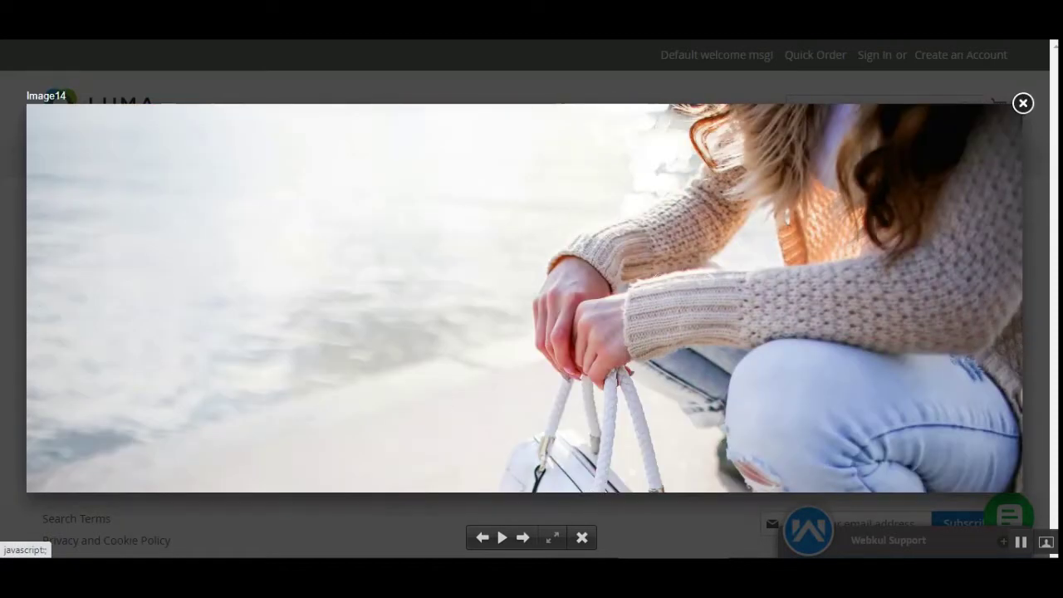
click(1023, 103)
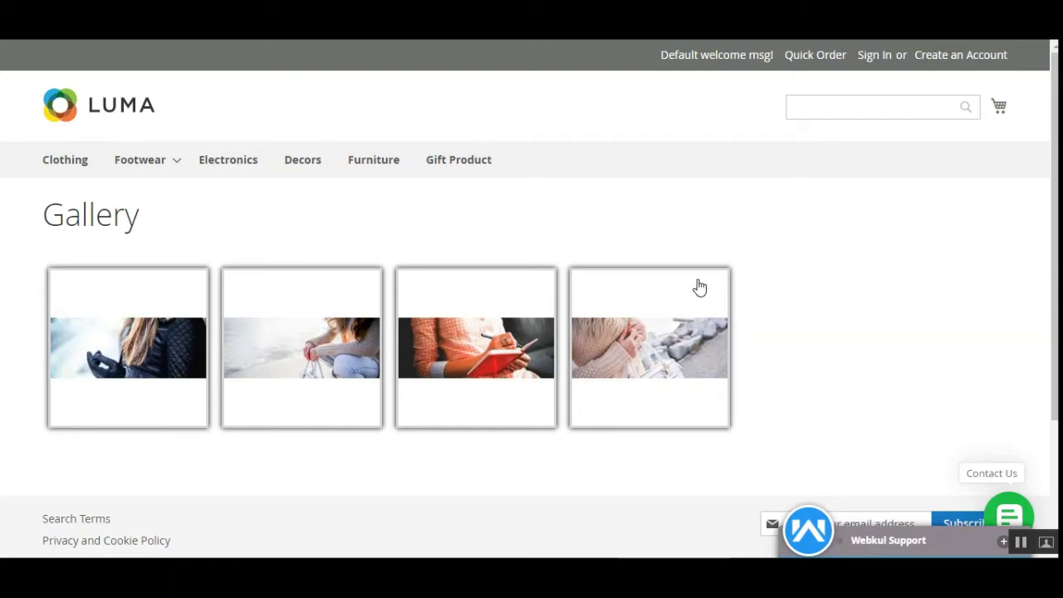
scroll(1045, 270, down, 2)
scroll(376, 482, down, 2)
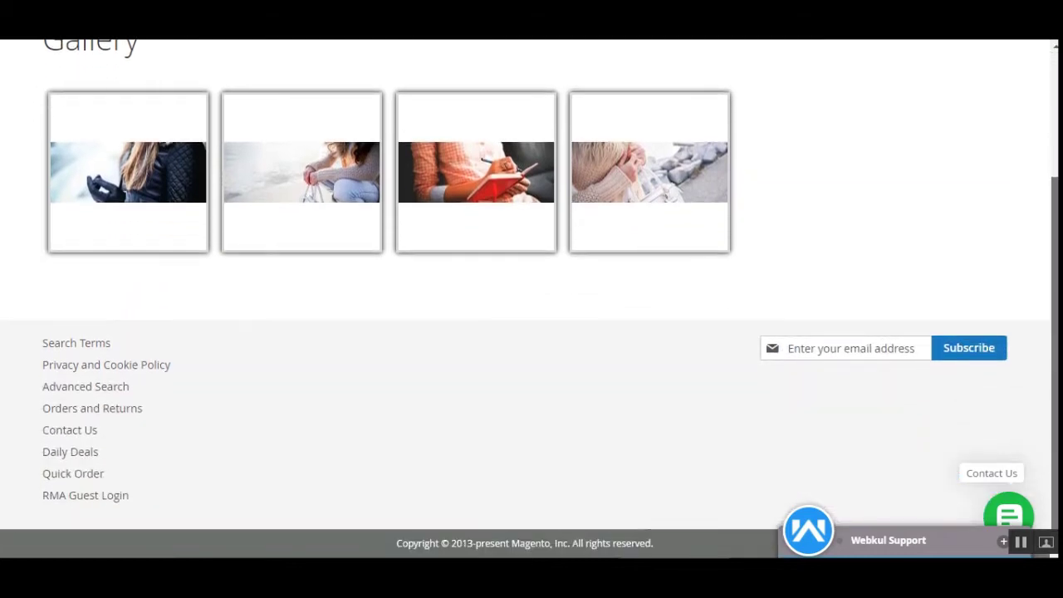
scroll(376, 482, up, 3)
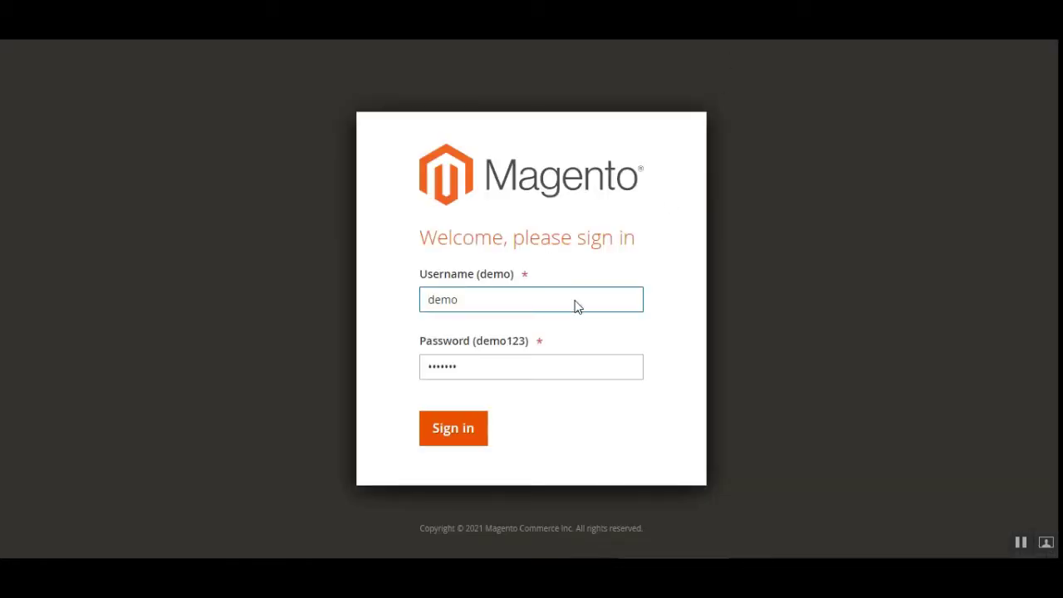
- Sign in to the Magento admin panel with the prefilled credentials and open the Gallery Settings of the Image Gallery extension
click(457, 429)
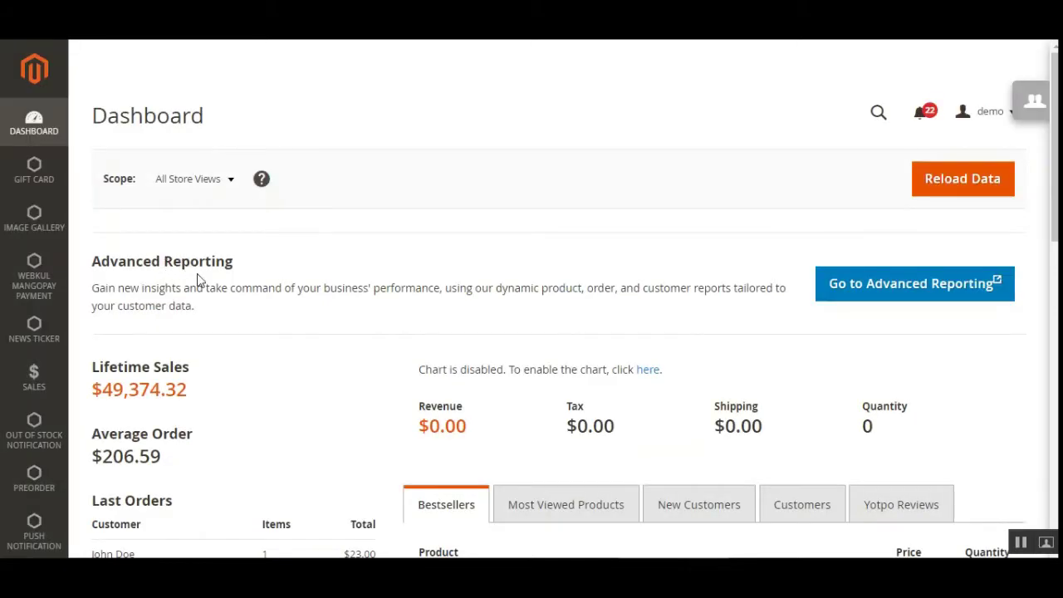
click(35, 226)
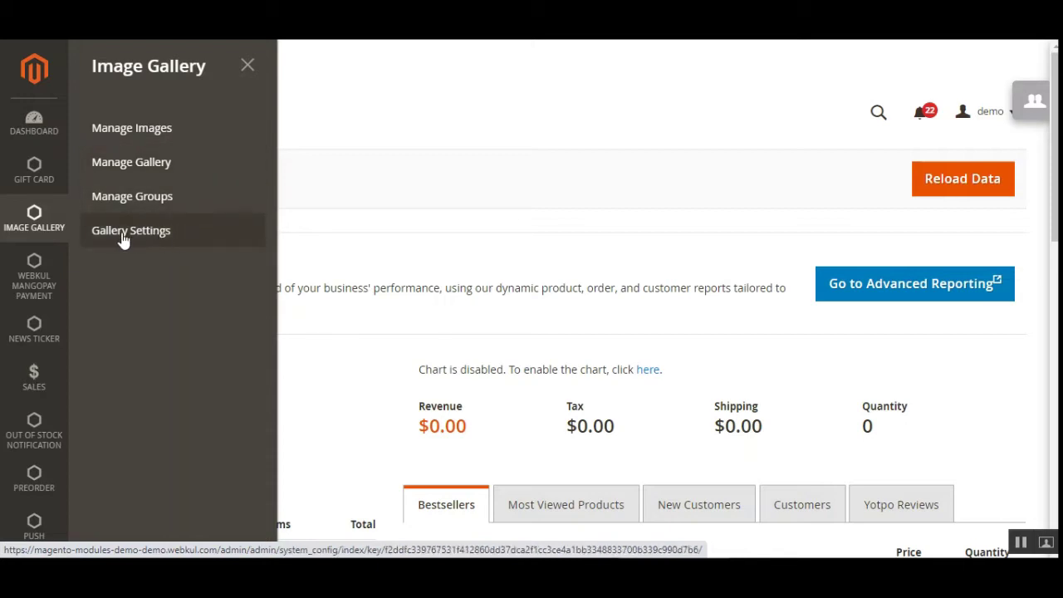
right_click(162, 236)
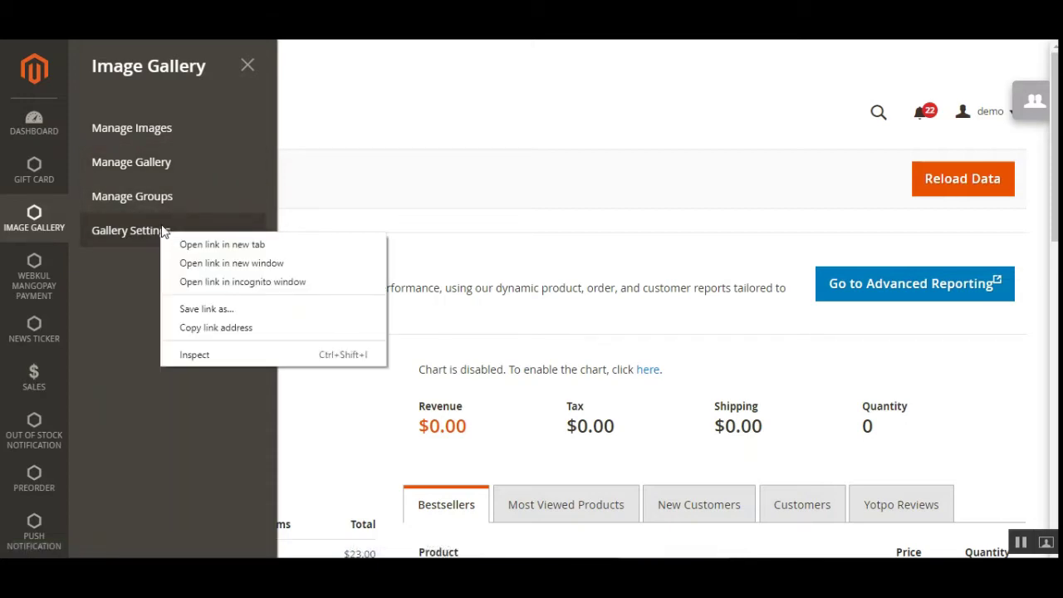
click(226, 248)
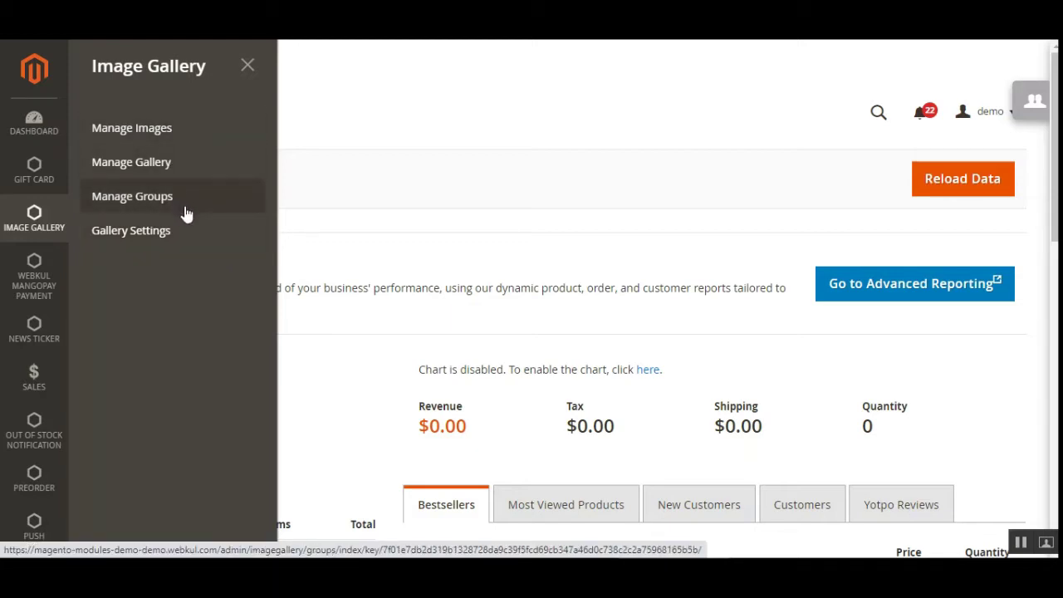
click(117, 240)
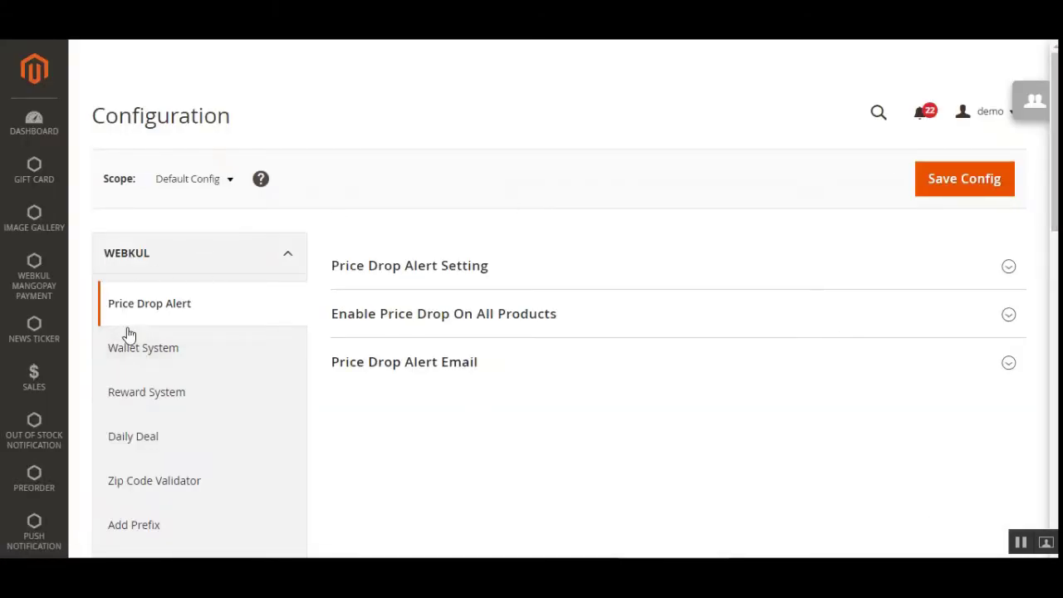
- Open the Image Gallery section of the Webkul configuration and set the Opening Effect to Elastic
scroll(728, 368, down, 6)
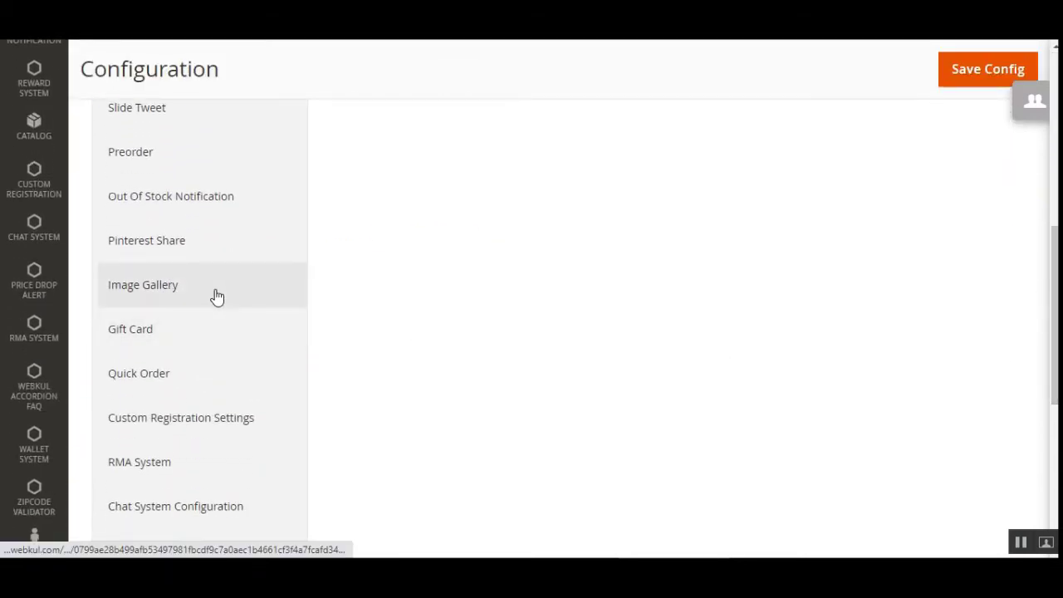
click(187, 293)
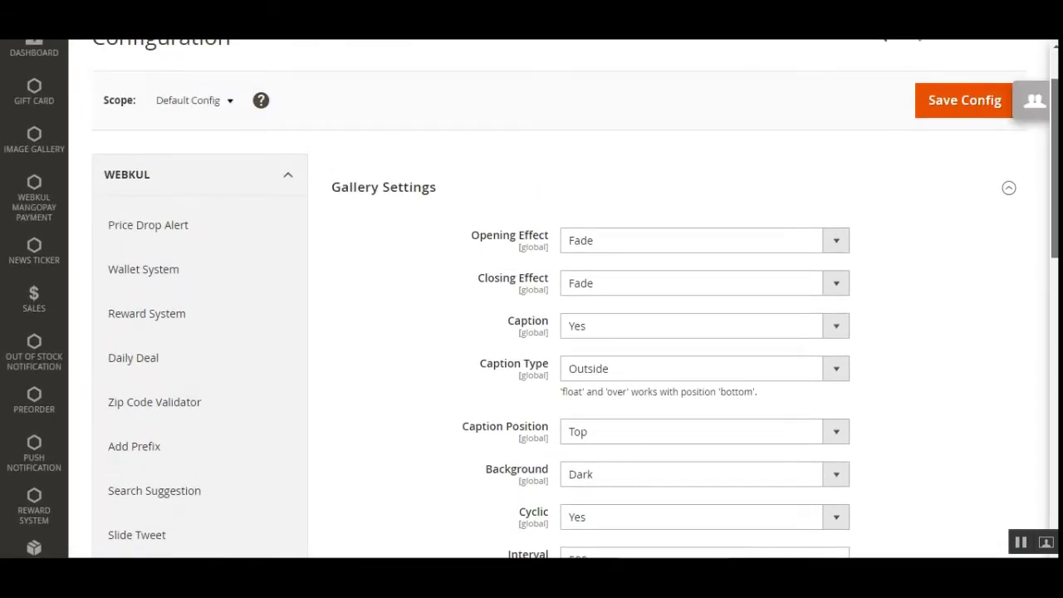
scroll(581, 332, down, 3)
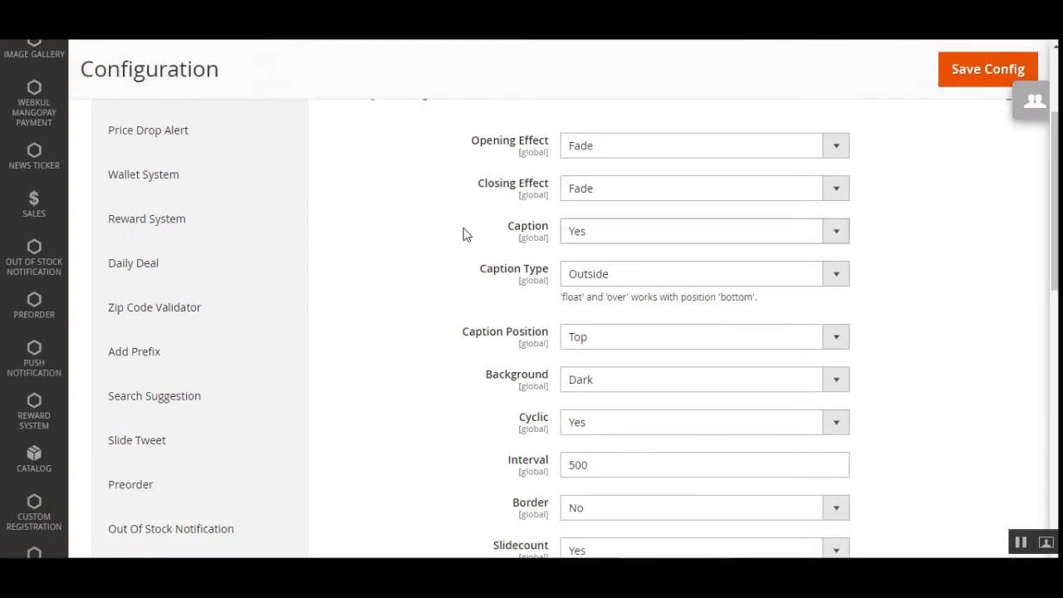
scroll(462, 232, up, 1)
click(615, 231)
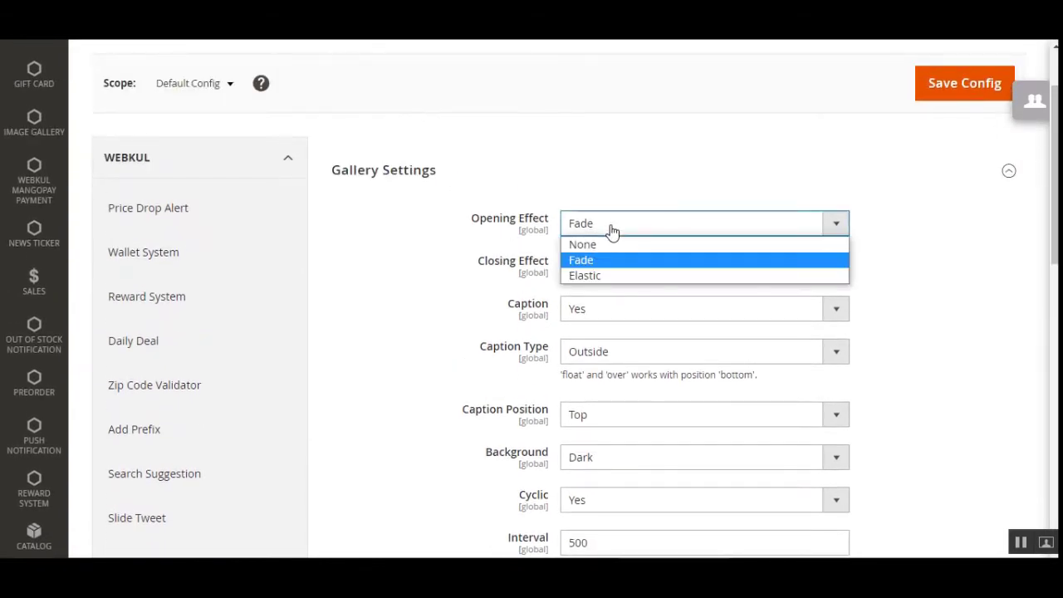
click(605, 277)
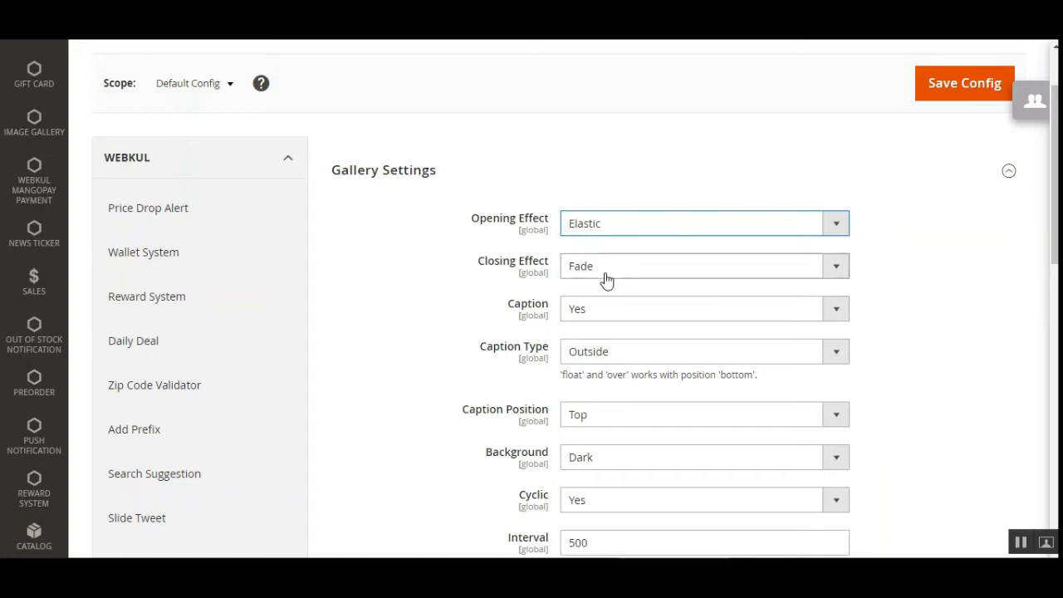
- Choose Fade as the gallery's Closing Effect and keep Caption set to Yes
drag(487, 266, 541, 271)
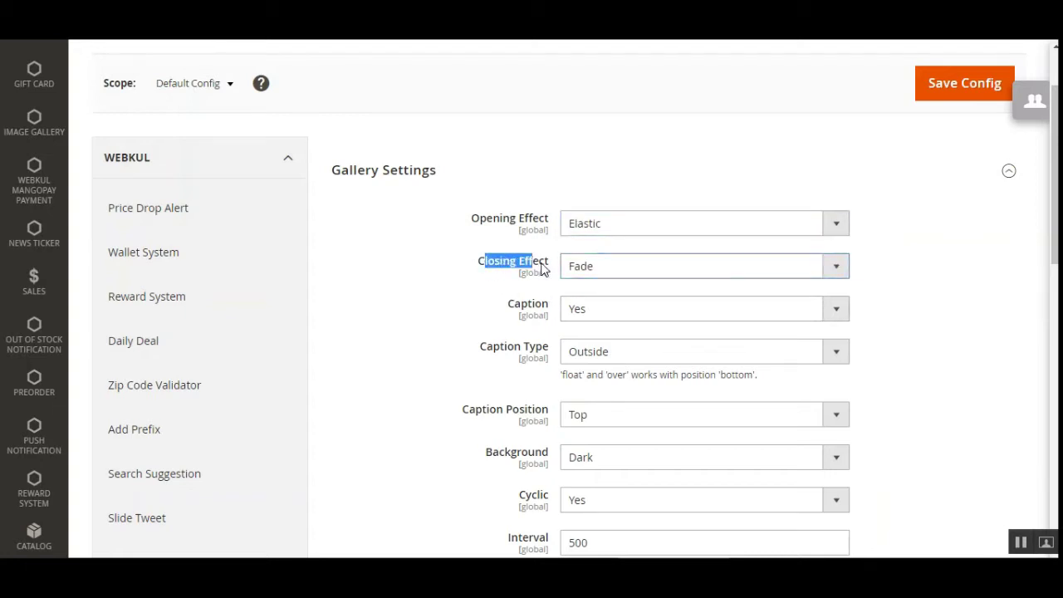
click(634, 272)
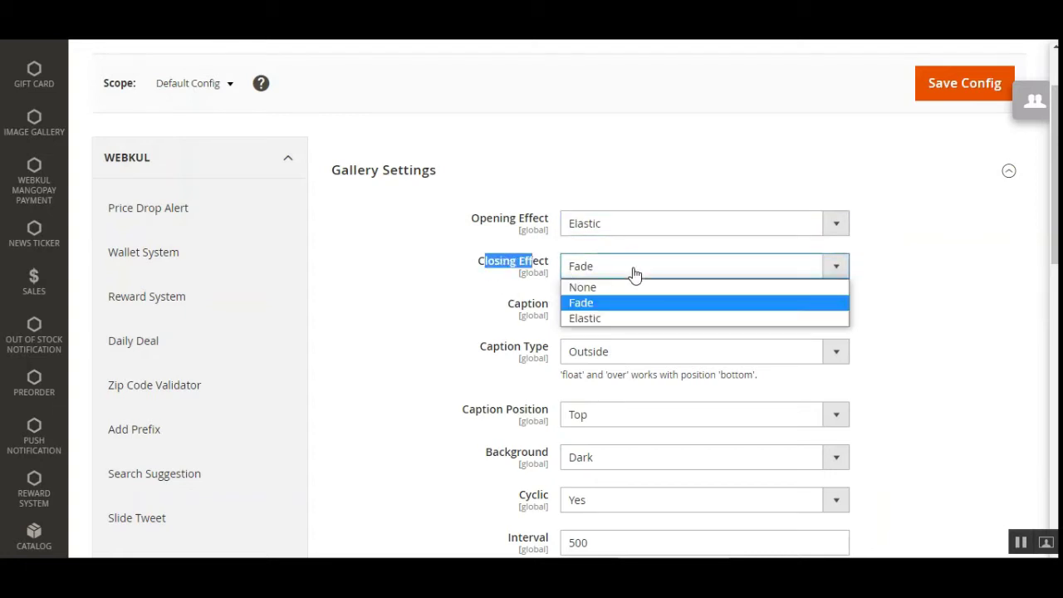
click(619, 309)
click(607, 314)
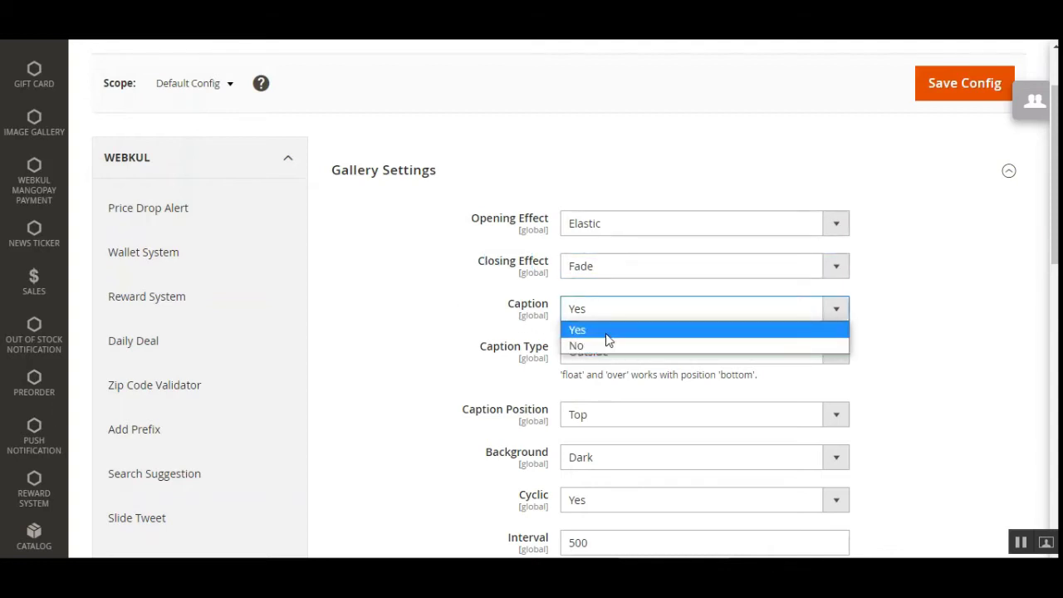
click(608, 333)
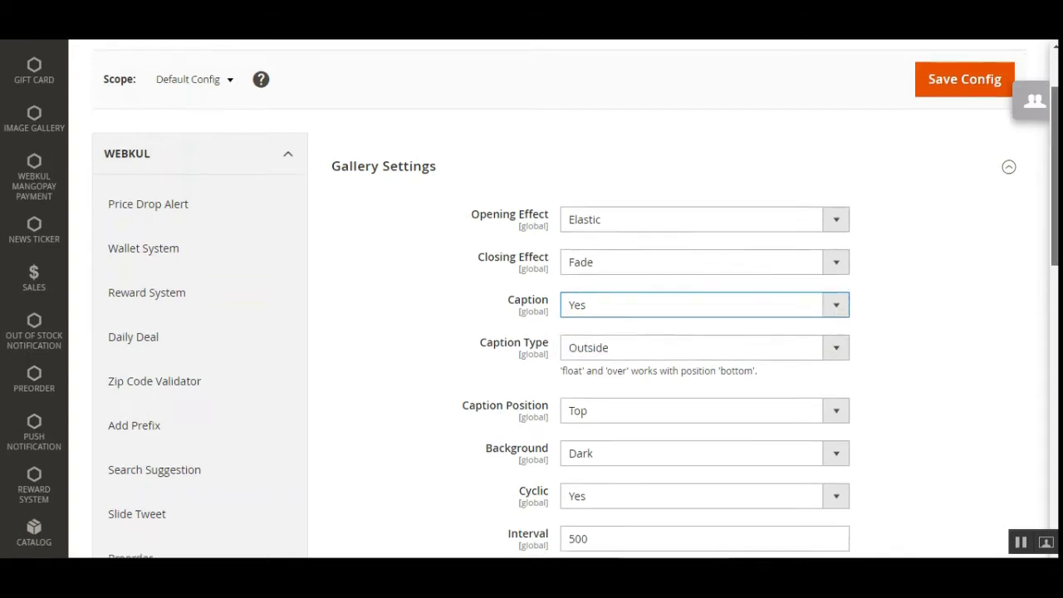
- Set the Caption Type to Float and read the note about which caption position it works with
scroll(729, 311, down, 1)
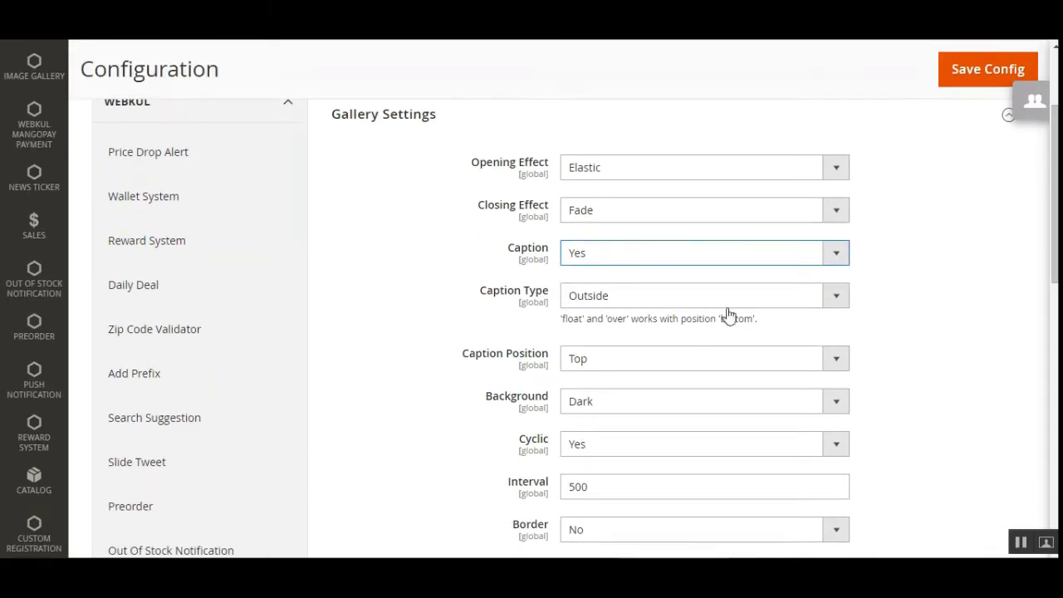
click(630, 304)
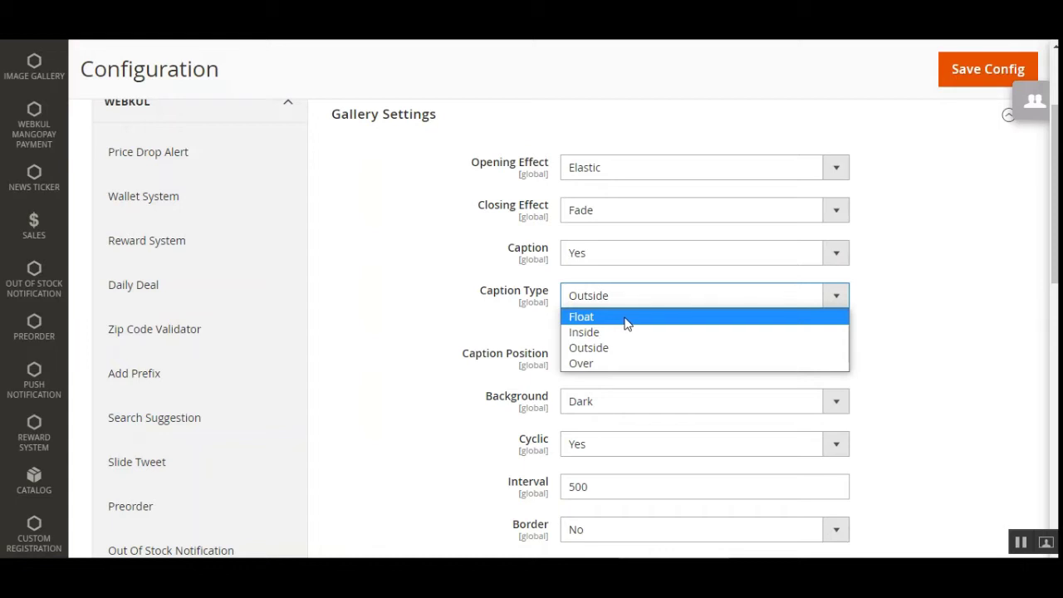
click(626, 322)
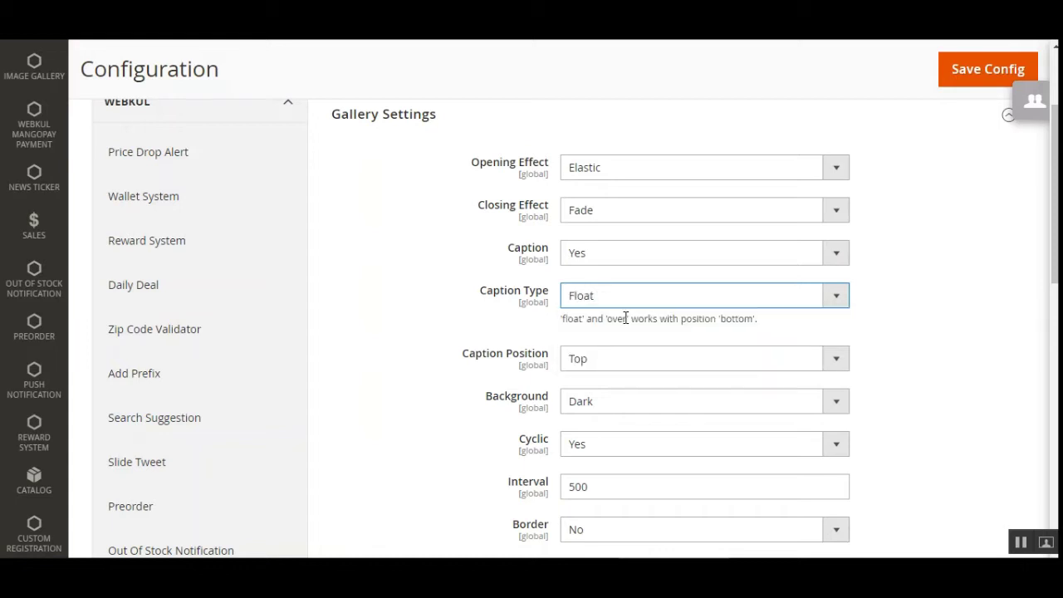
drag(581, 321, 727, 320)
click(684, 318)
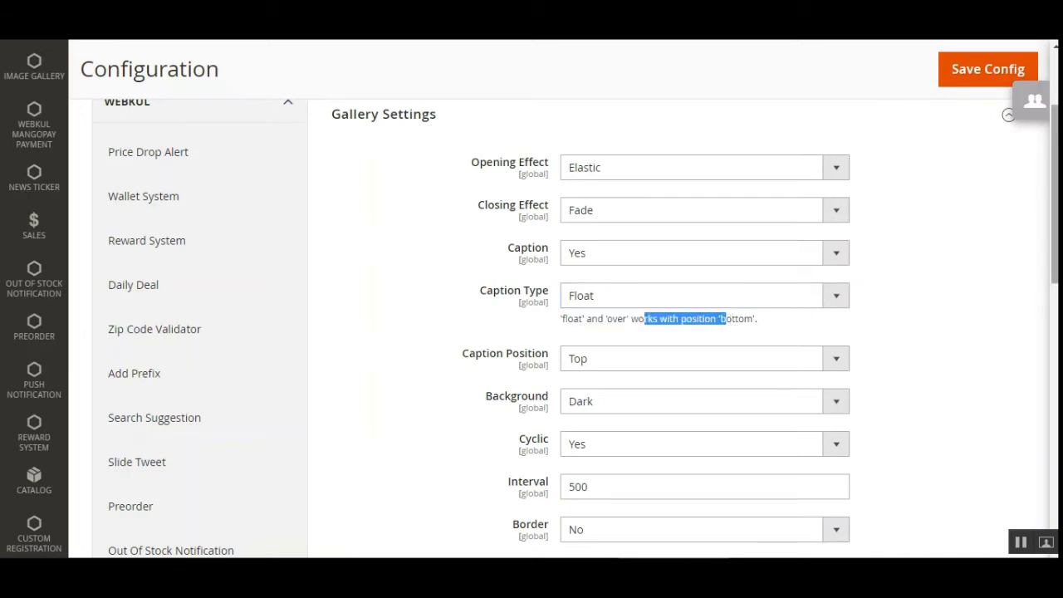
- Examine the available choices for Caption Position, Background and Cyclic without changing them
scroll(758, 311, down, 1)
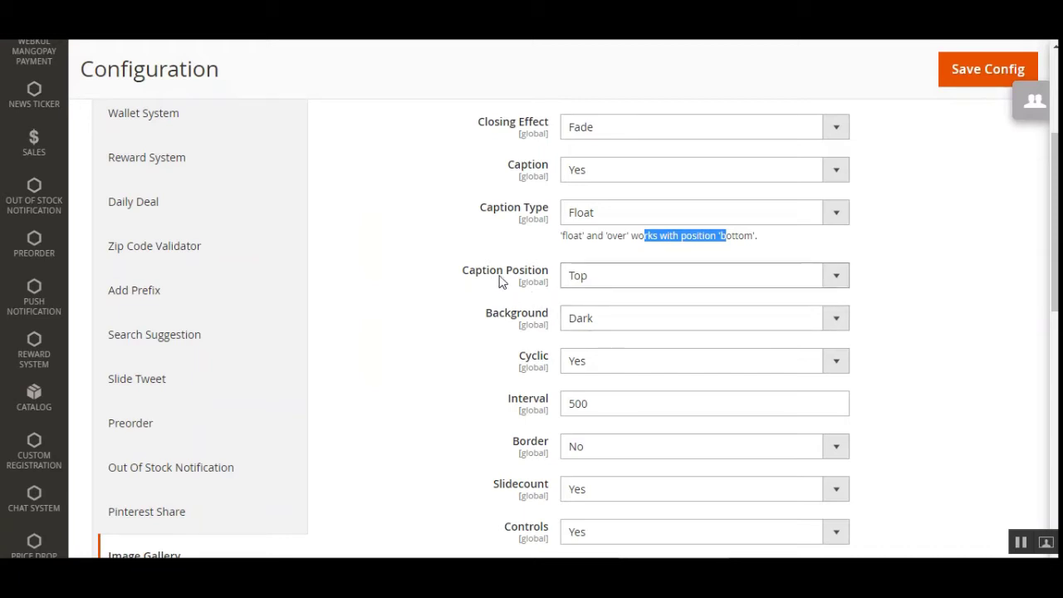
click(581, 279)
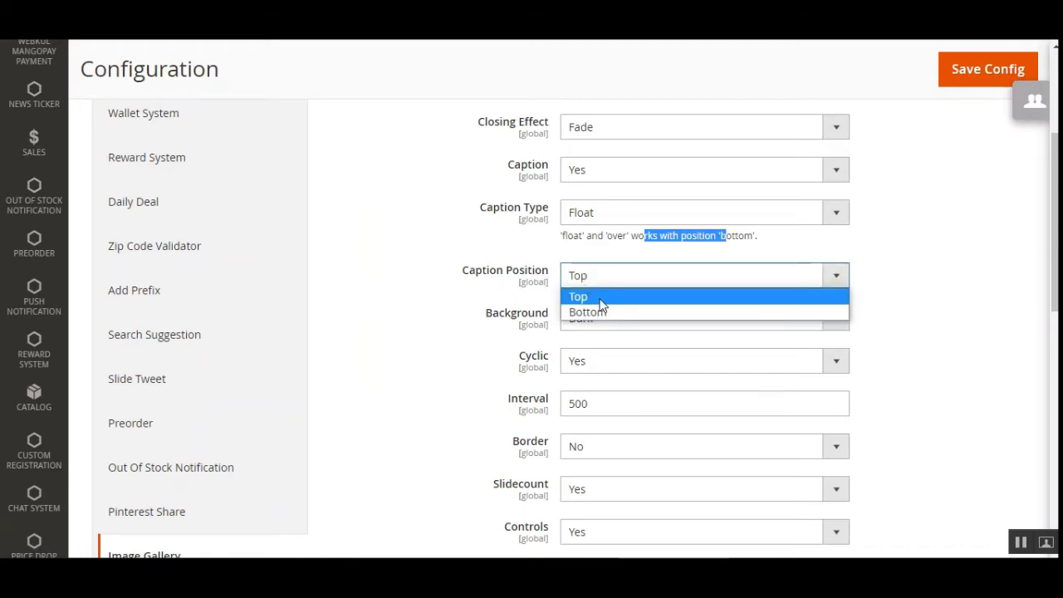
click(456, 301)
click(595, 323)
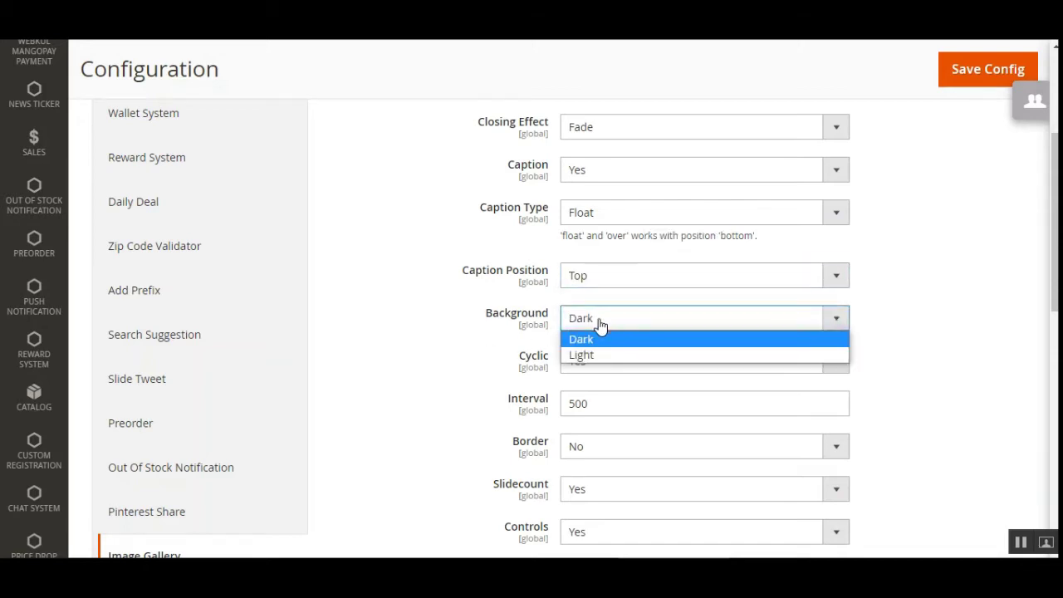
click(413, 360)
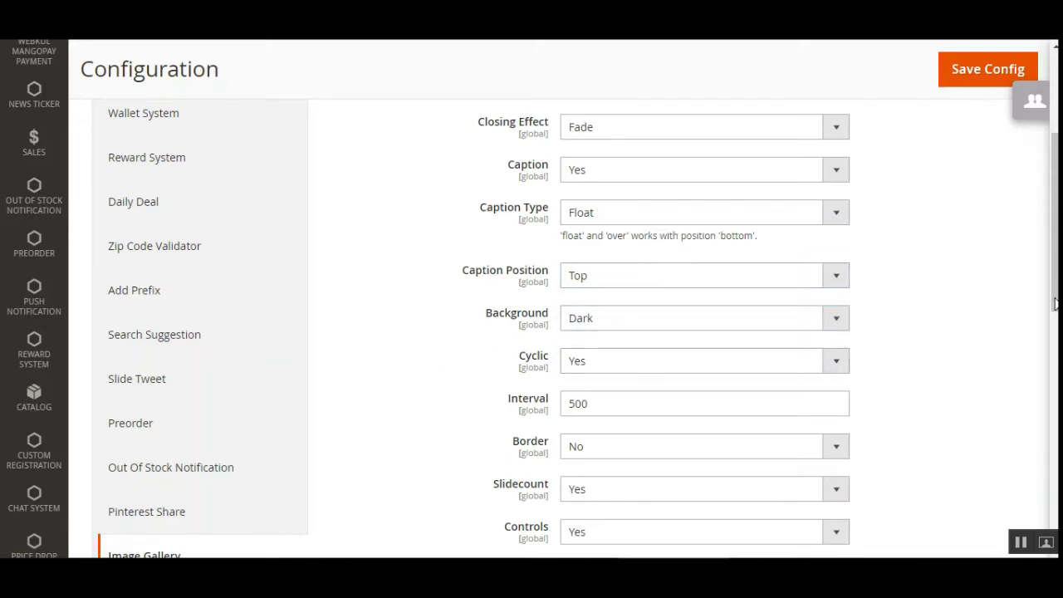
scroll(1055, 303, down, 2)
click(693, 259)
click(695, 258)
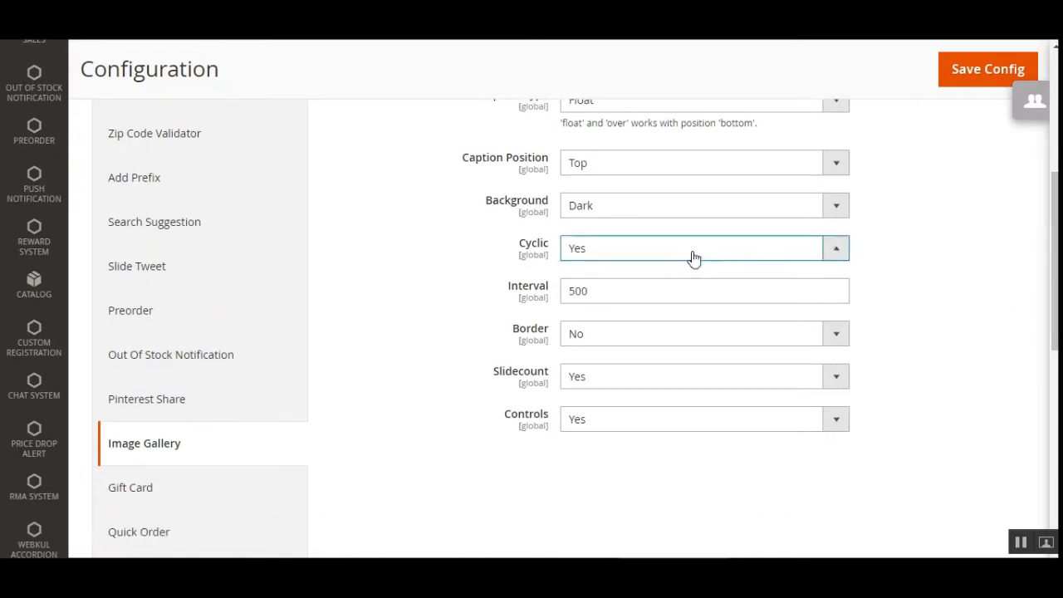
- Set the slideshow Interval to 900 and the Border option to Yes
click(650, 297)
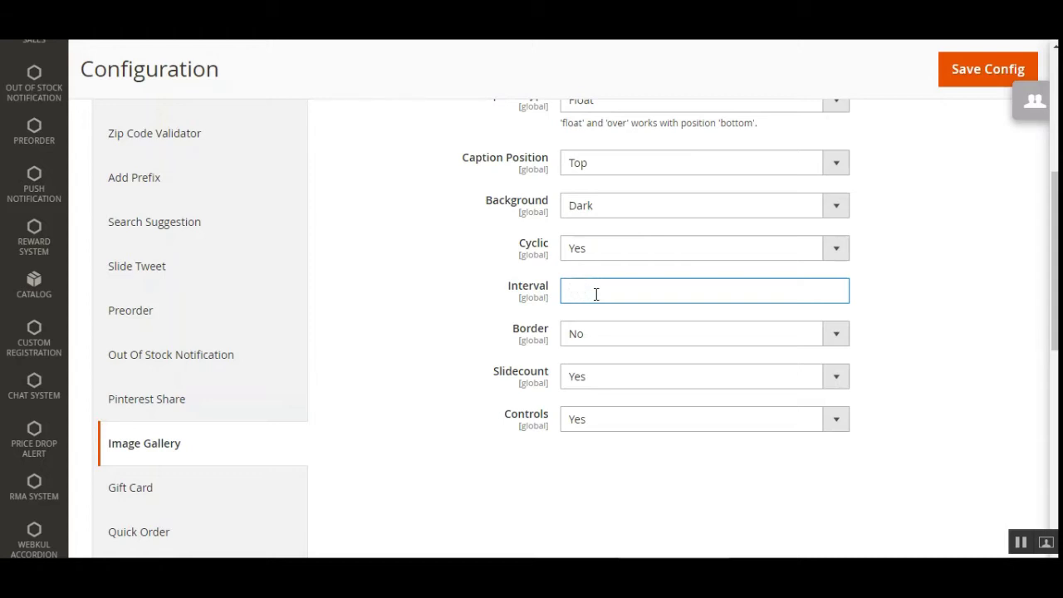
text(900)
click(660, 341)
click(661, 355)
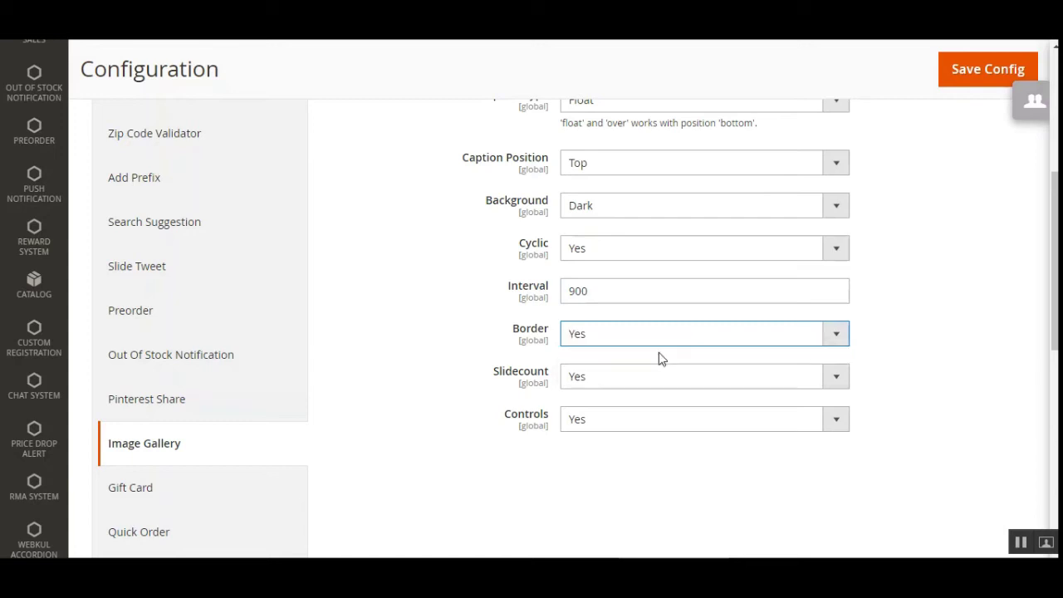
click(656, 343)
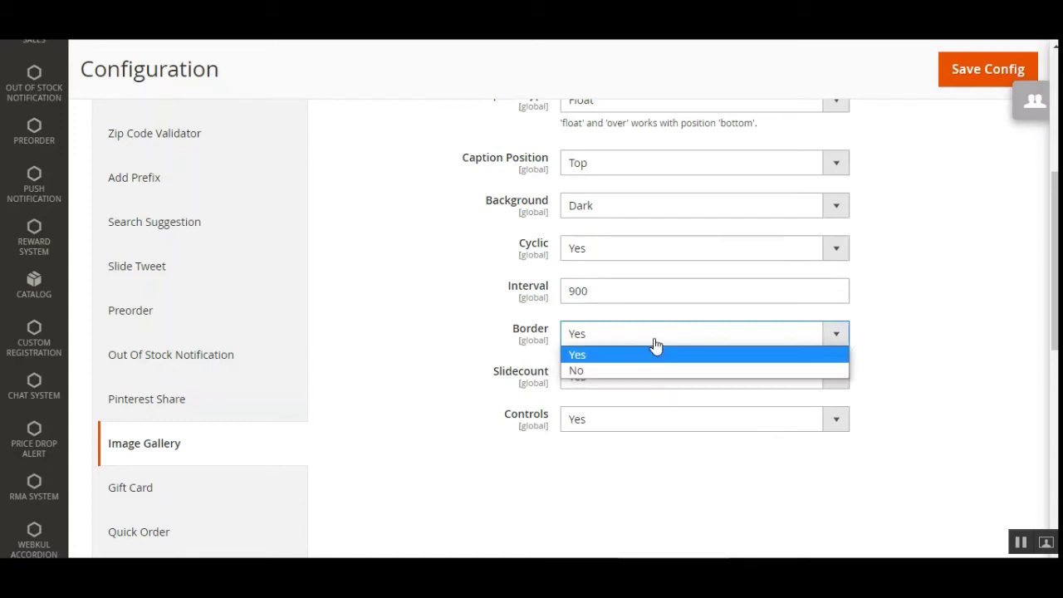
click(415, 375)
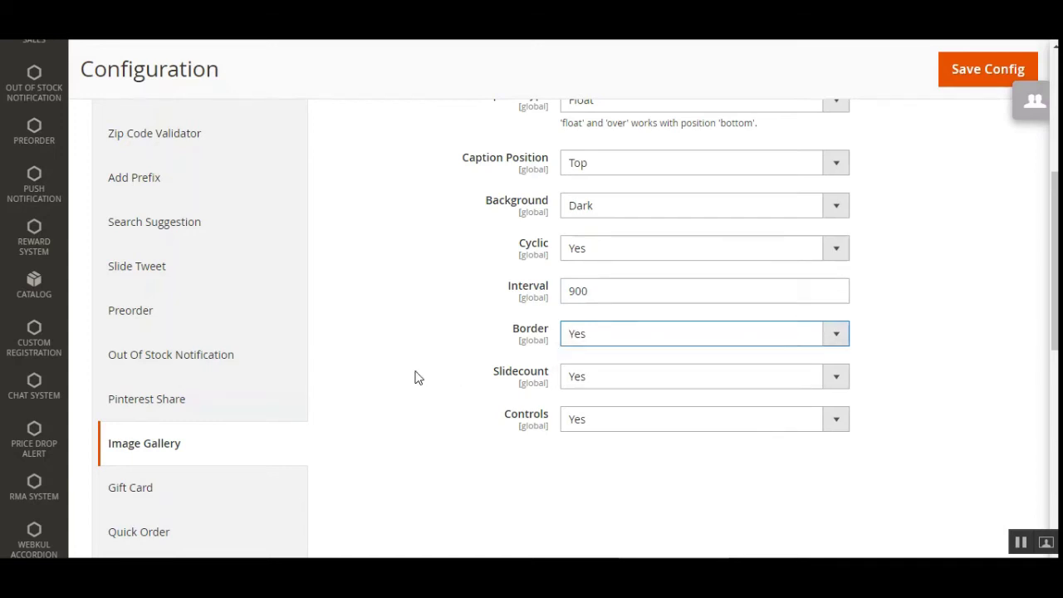
- Check the Slidecount choices, keep Controls set to Yes and save the gallery configuration
click(667, 384)
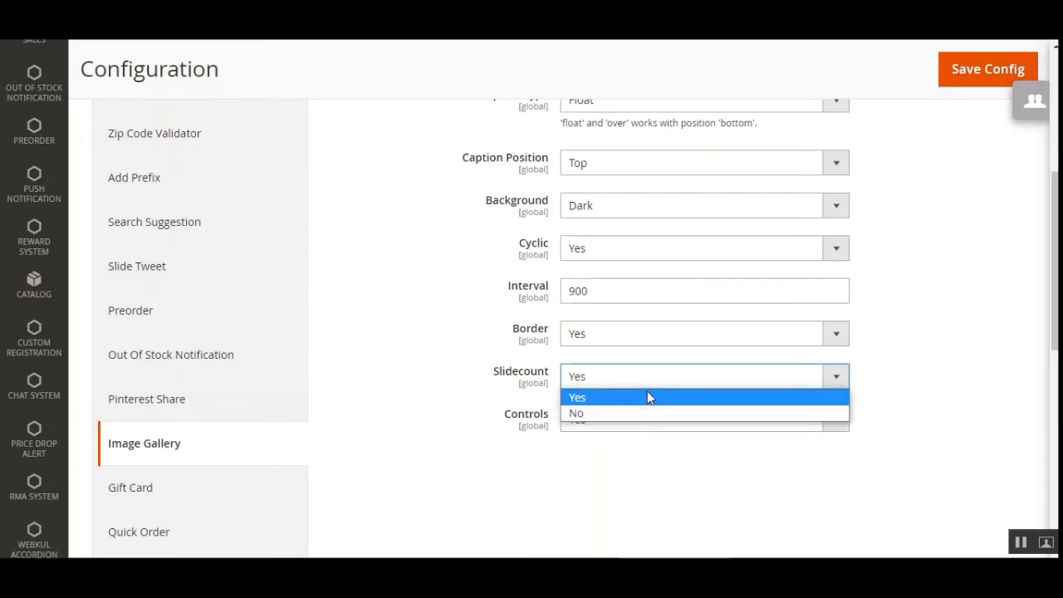
click(928, 394)
click(646, 426)
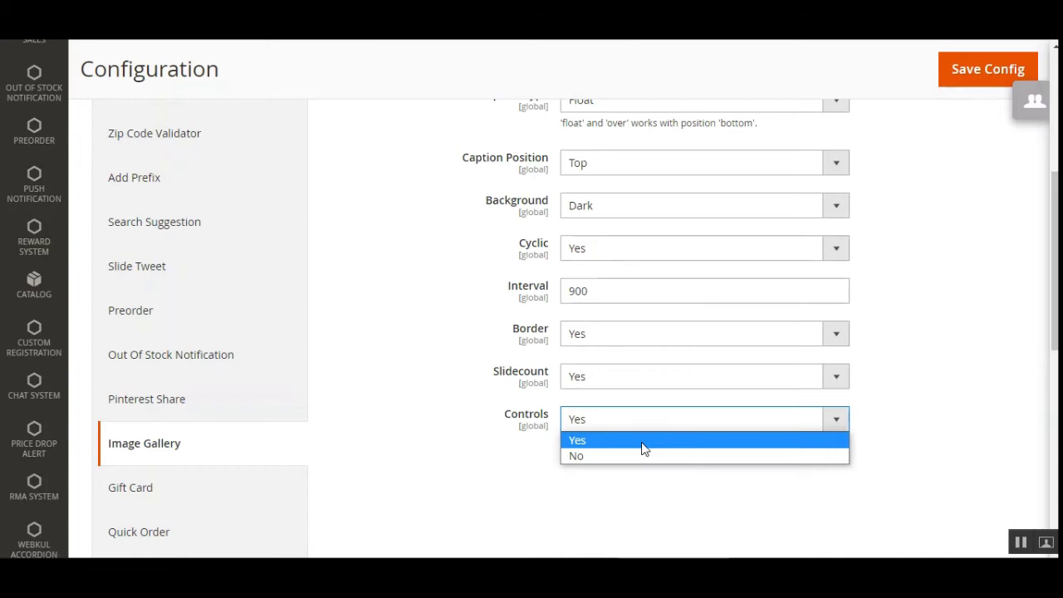
click(624, 443)
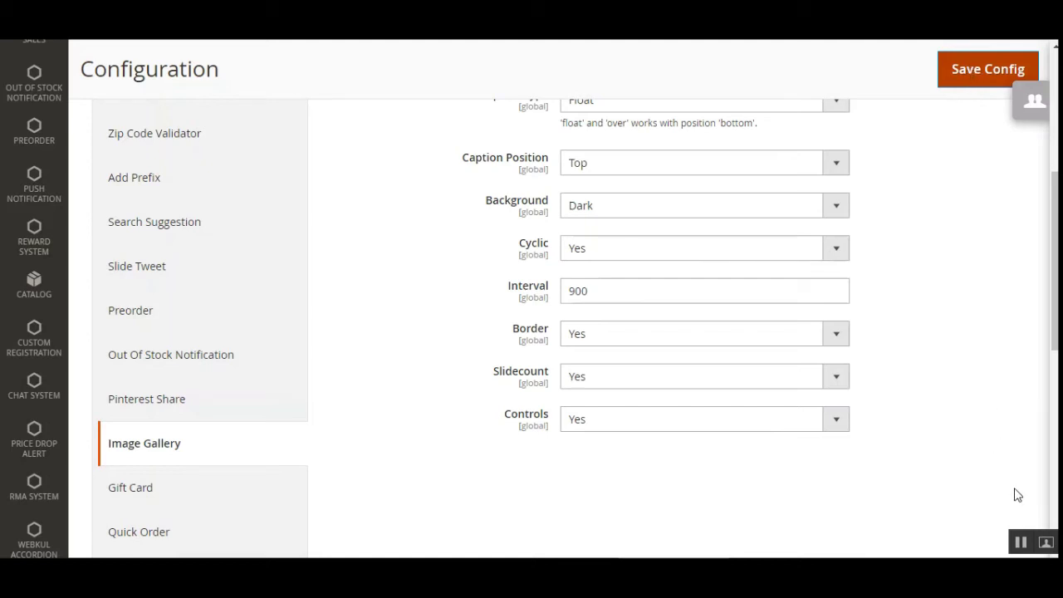
scroll(1054, 196, down, 5)
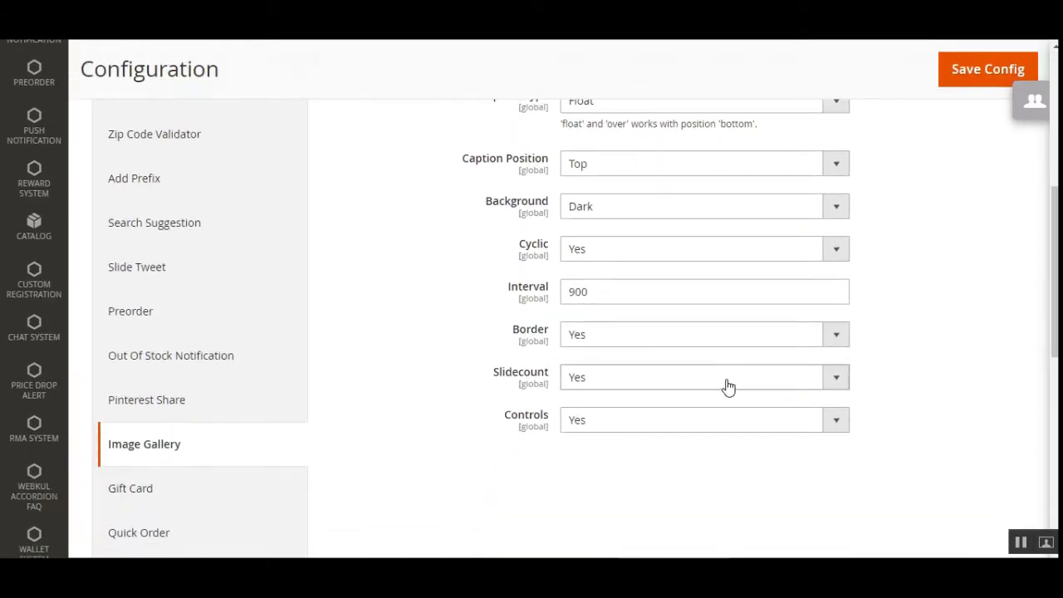
- Set the gallery's Border option to No and save the configuration
double_click(590, 292)
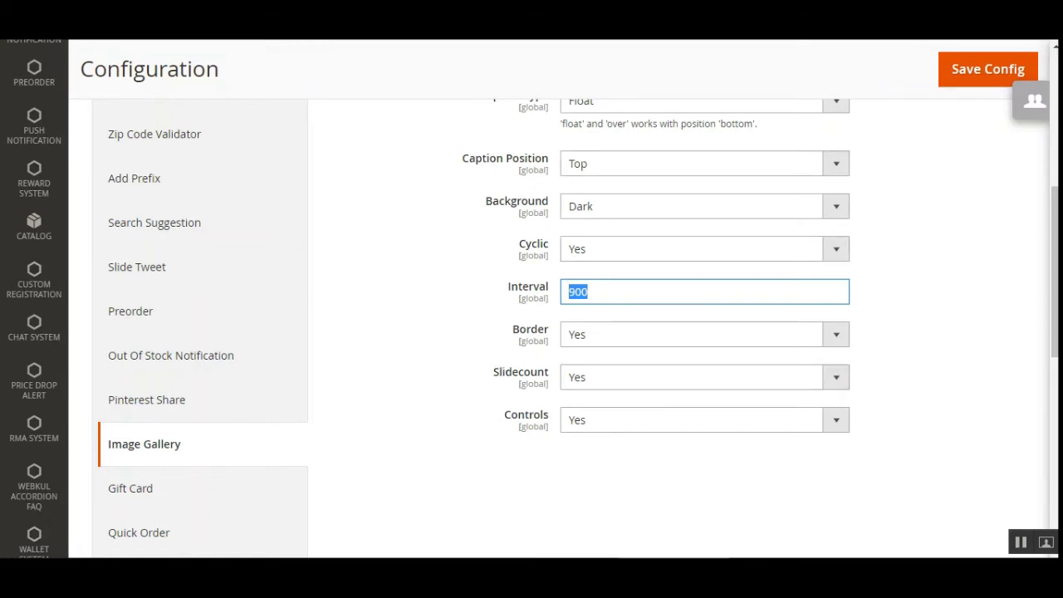
click(620, 344)
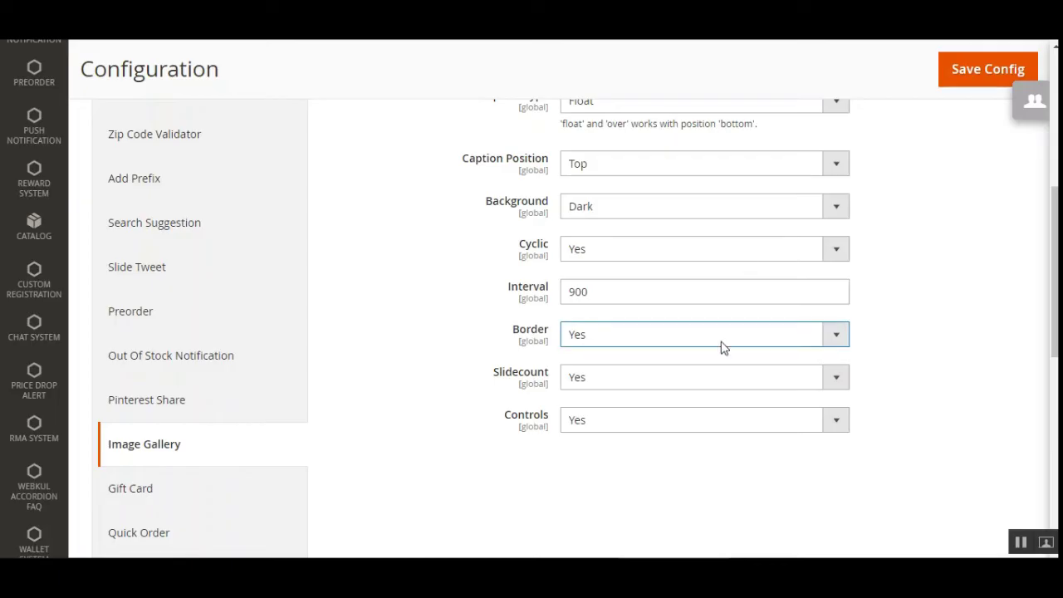
click(593, 338)
click(586, 373)
click(962, 71)
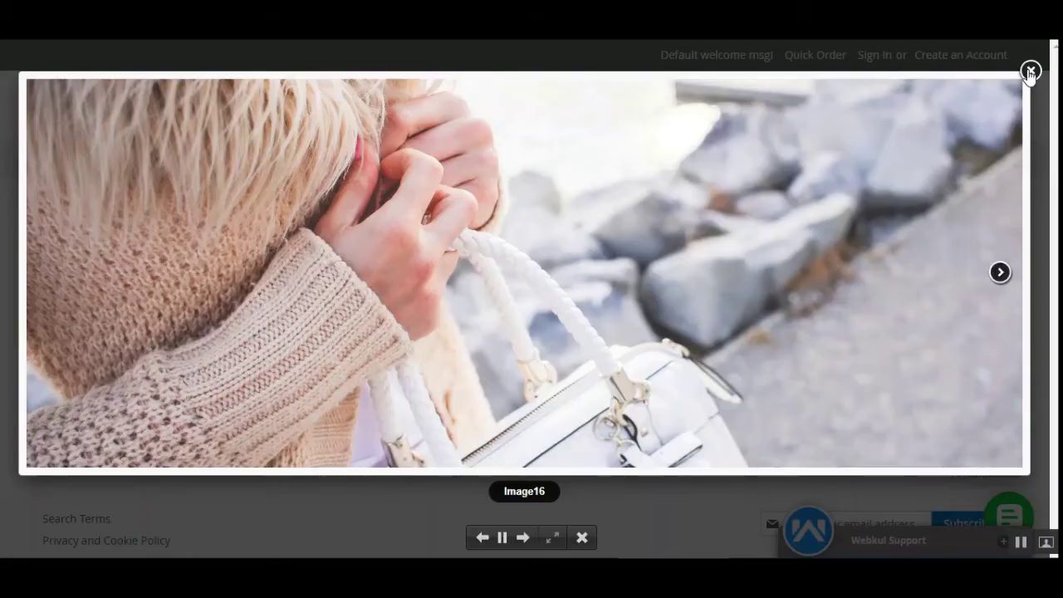
- Page forward from the enlarged Image16 in the storefront gallery and close the viewer
click(1001, 274)
click(1031, 70)
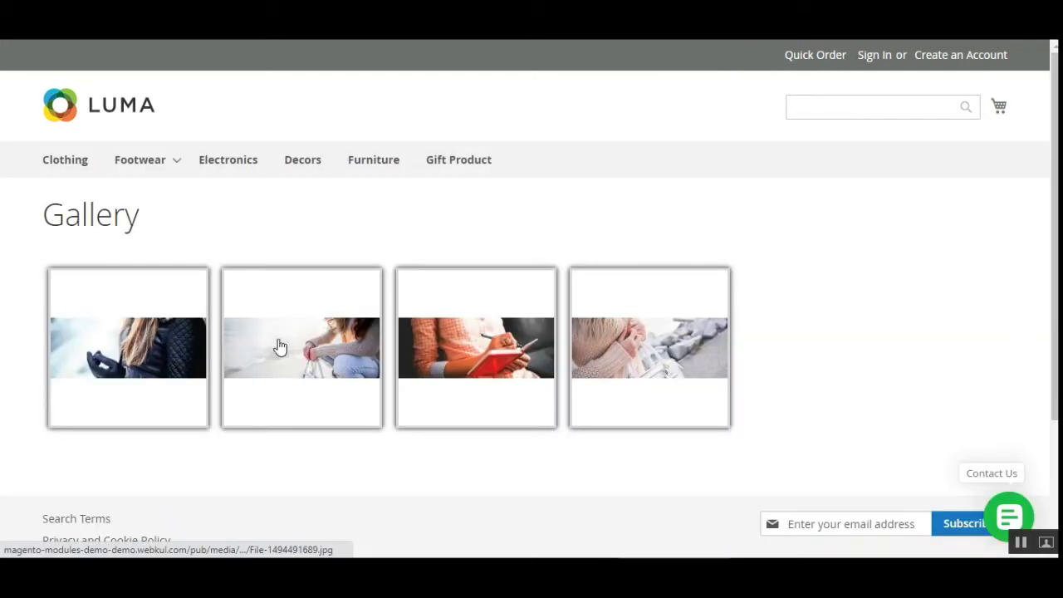
- View Image14 enlarged in the storefront gallery, start its slideshow and close the viewer
click(280, 346)
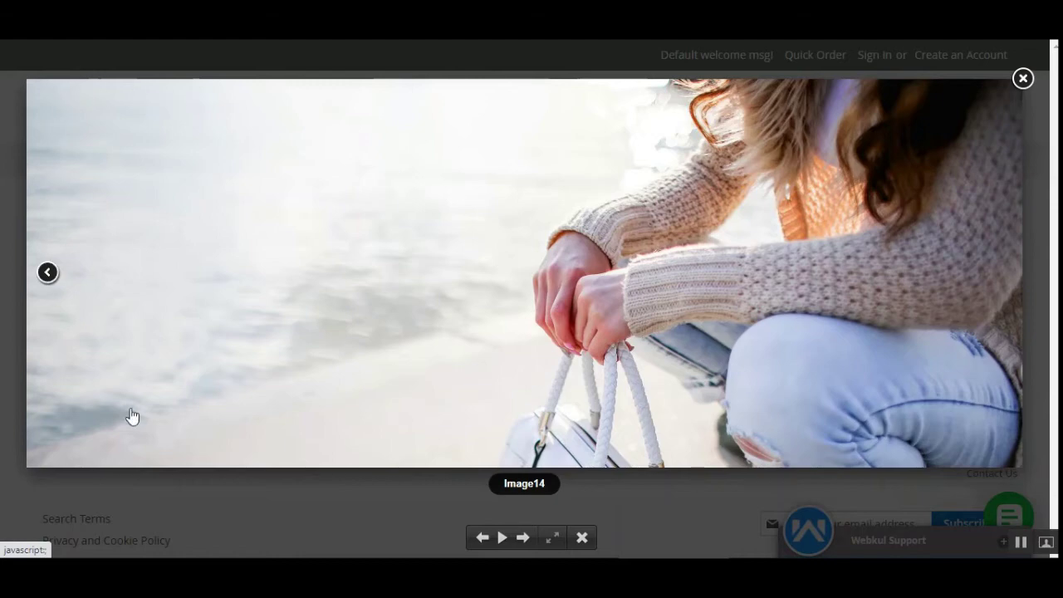
click(508, 540)
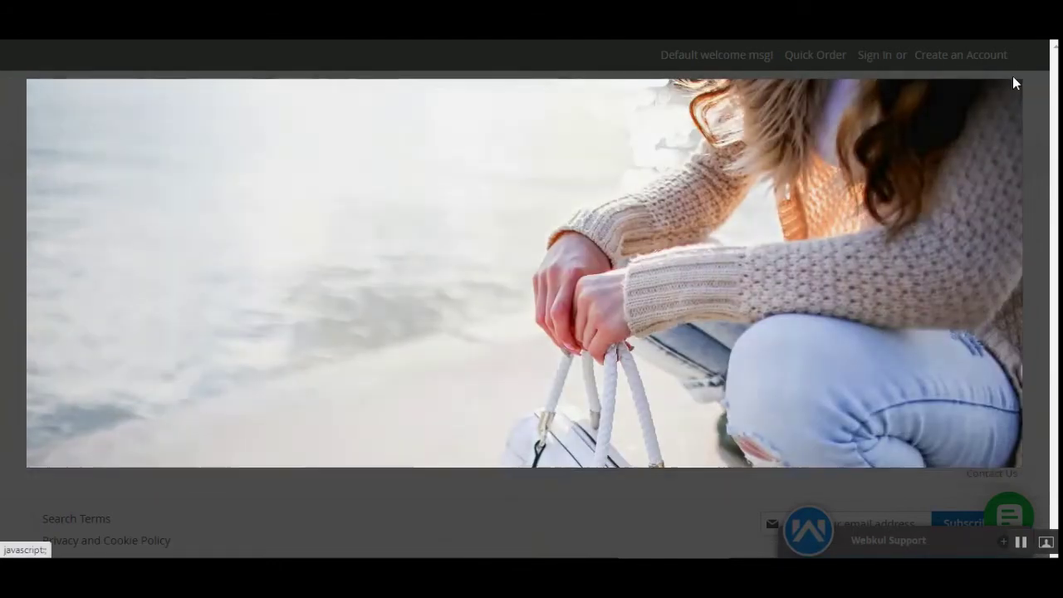
click(1015, 76)
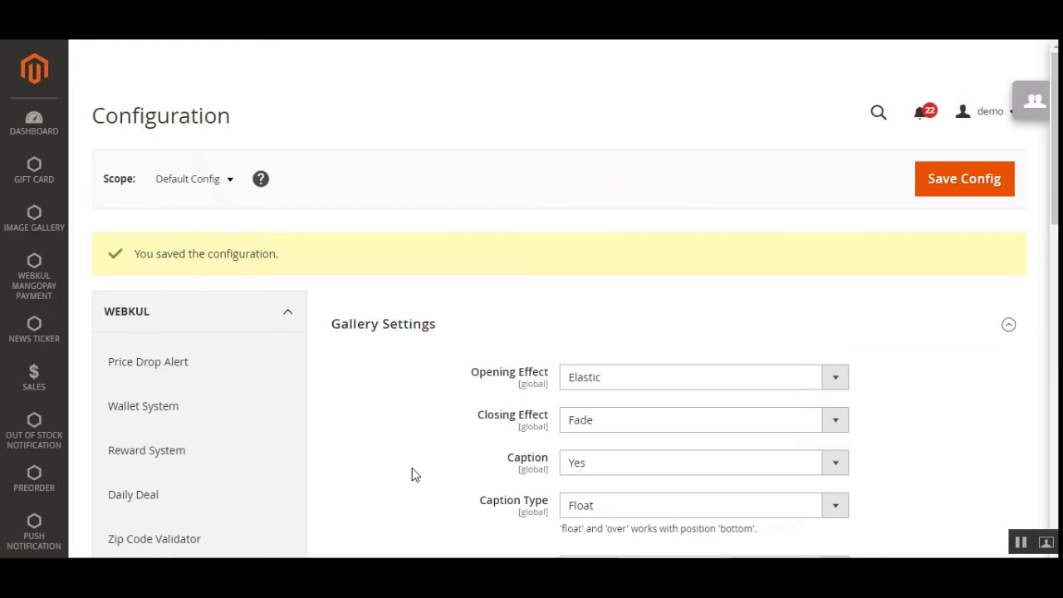
- Open the Image Gallery's Manage Images list and check the bulk actions offered for images
click(32, 298)
click(38, 275)
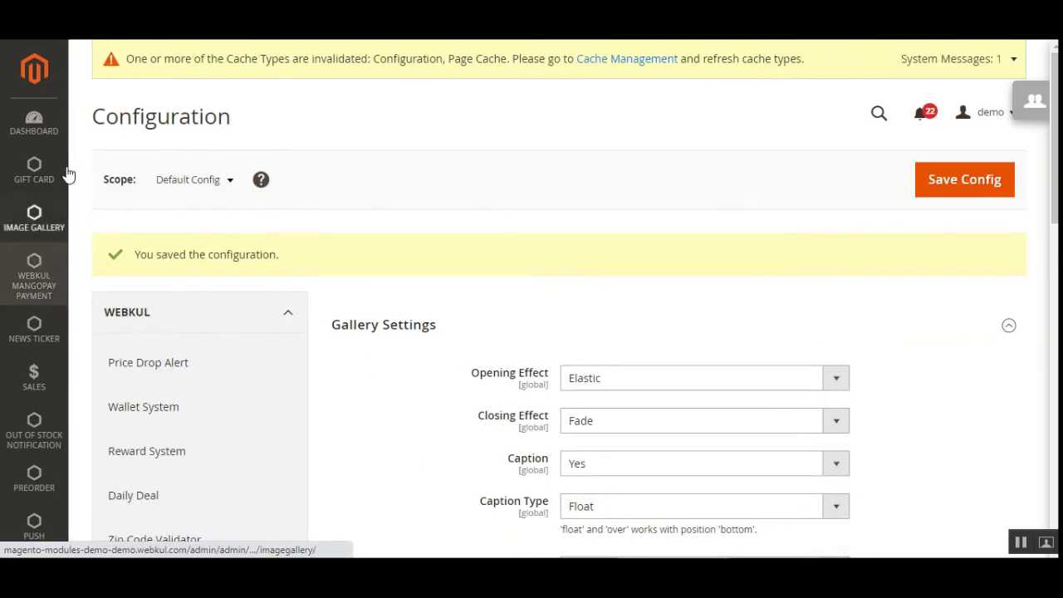
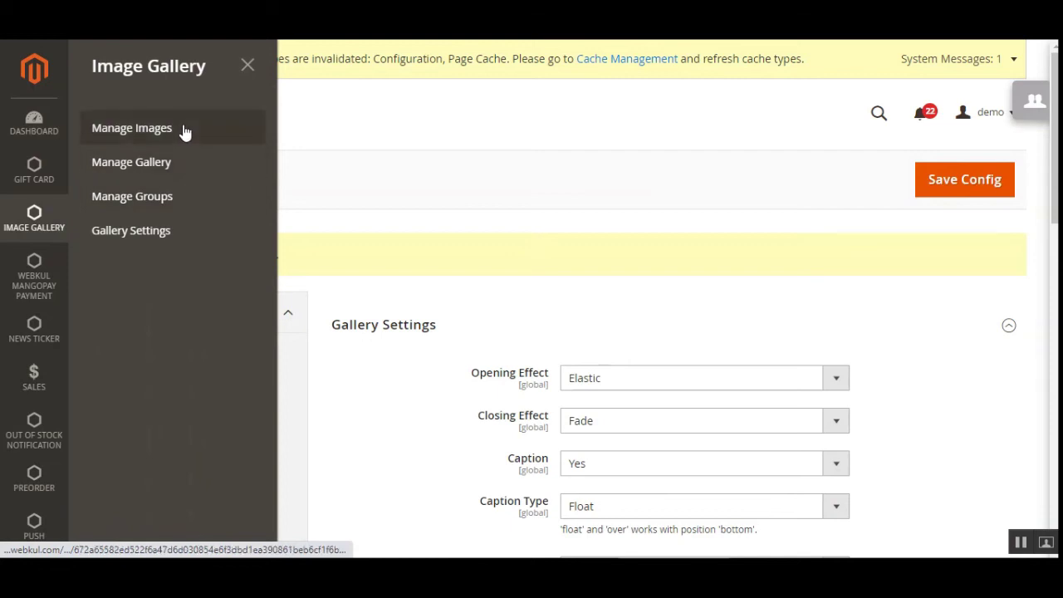
click(325, 173)
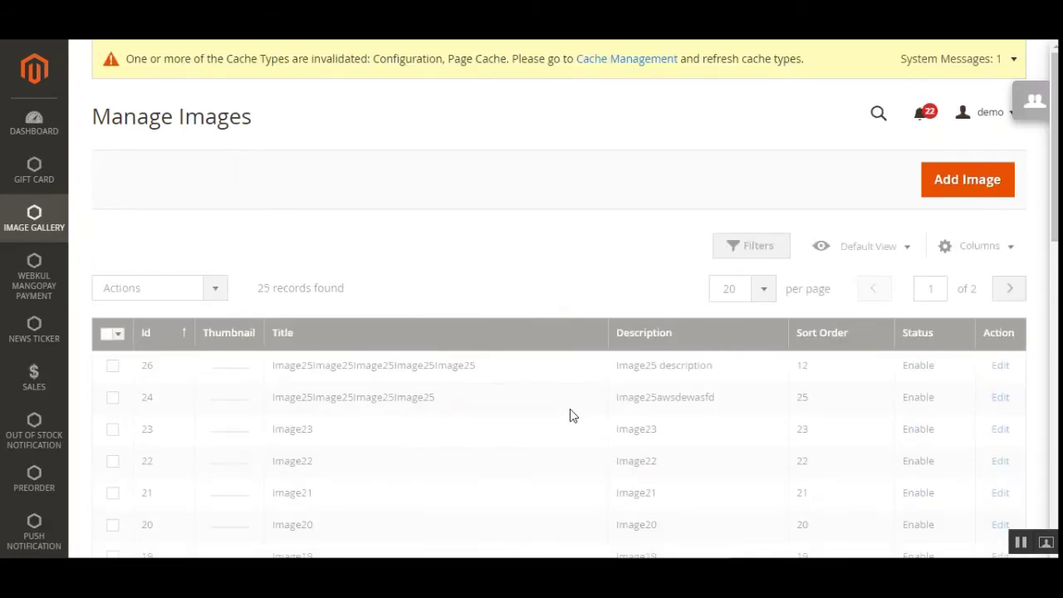
drag(1056, 193, 1038, 336)
scroll(1038, 336, up, 8)
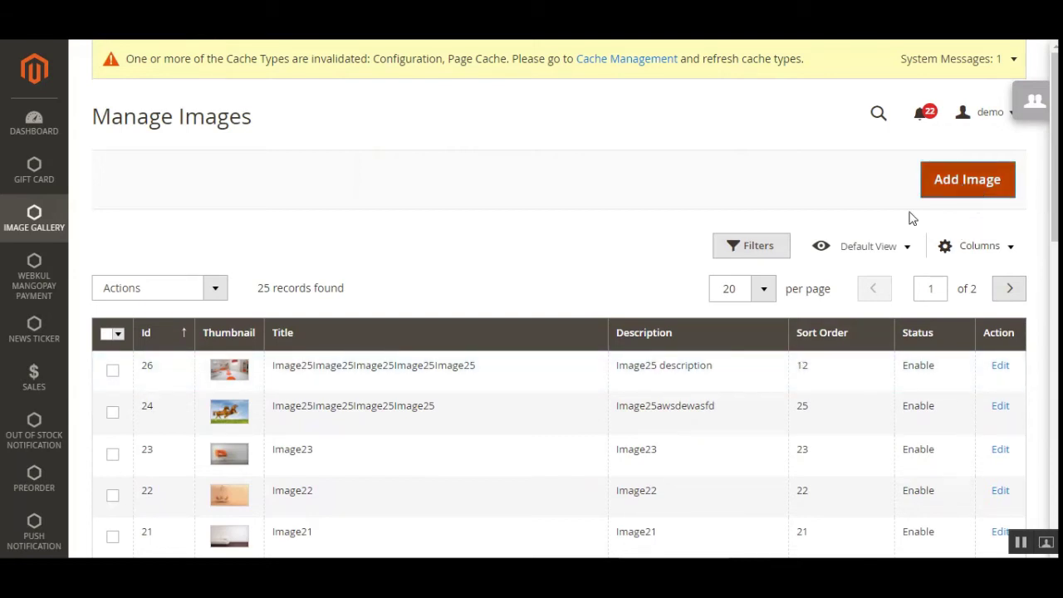
click(221, 289)
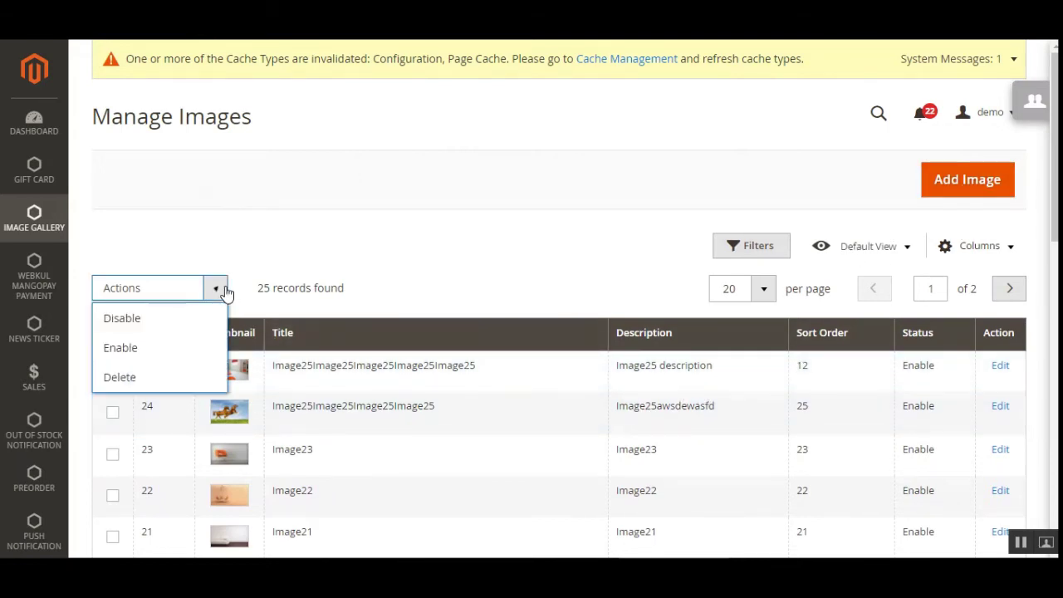
click(403, 278)
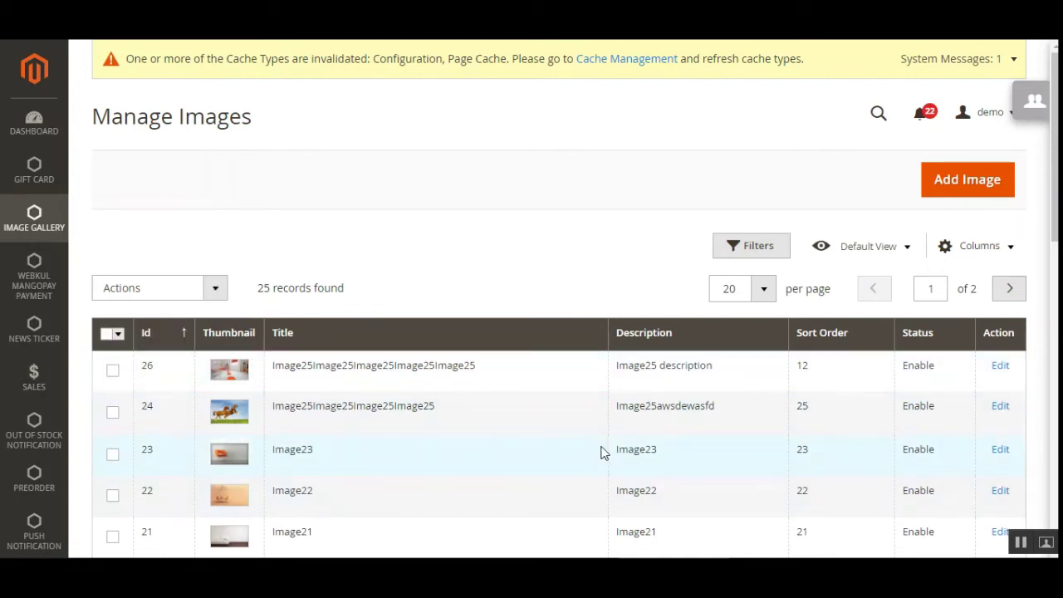
- Start a new image titled "disco" with the description "disco image" and attach the file pexels-photo-1587927.jpeg
click(956, 181)
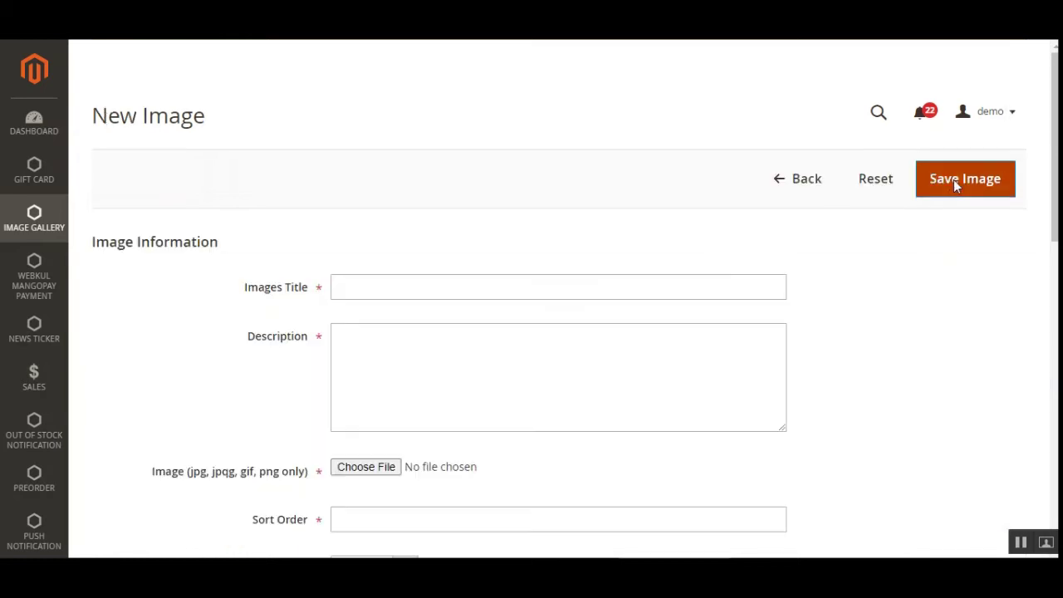
click(403, 286)
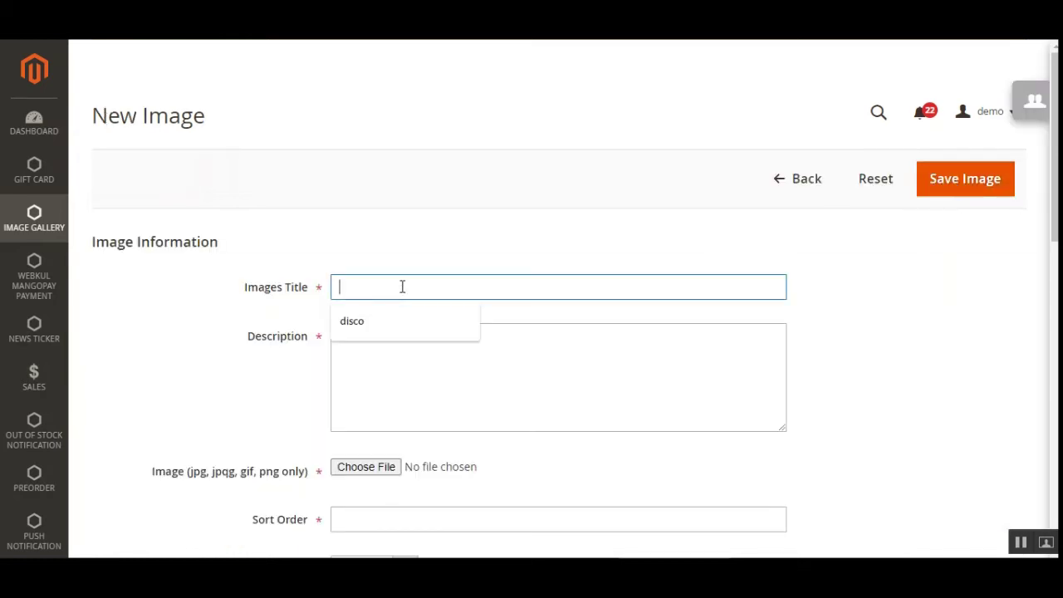
click(382, 322)
click(407, 339)
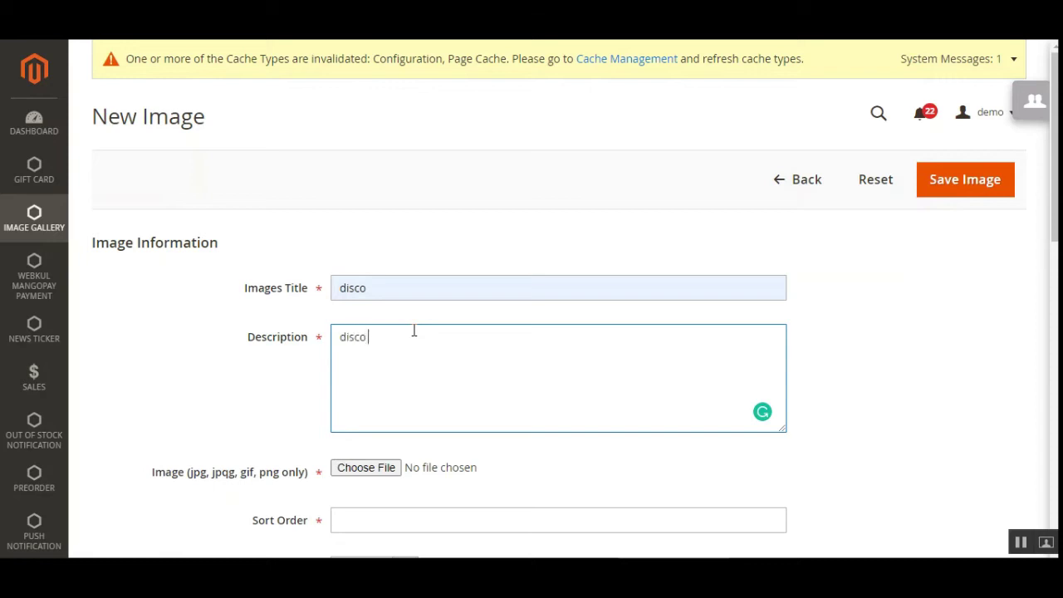
click(389, 469)
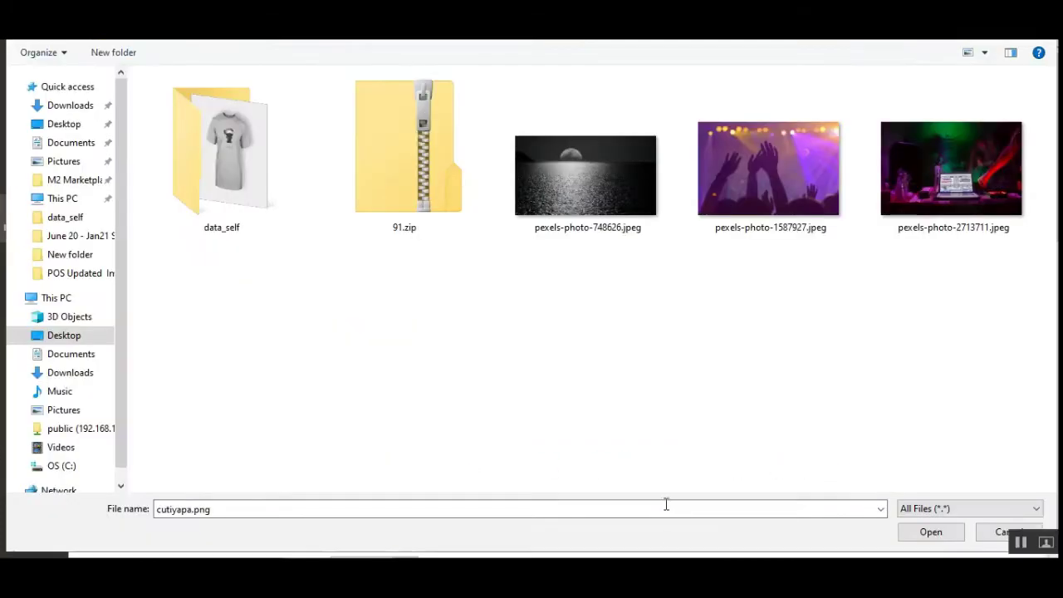
double_click(761, 183)
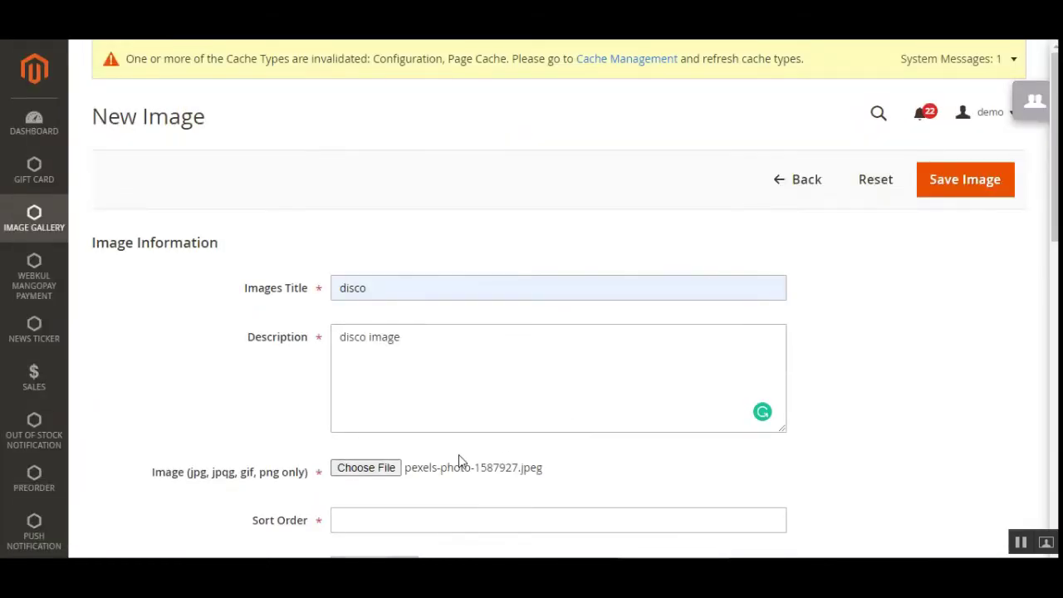
- Set the new image's sort order to 0 and status to Enabled, and save the image
scroll(453, 374, down, 3)
click(452, 298)
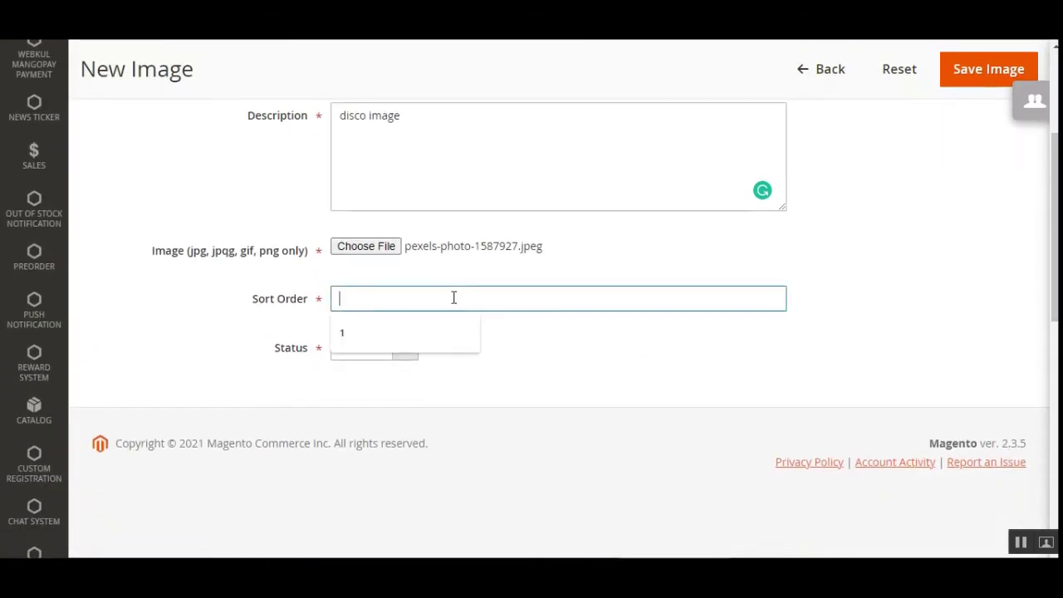
text(0)
click(404, 347)
click(370, 369)
click(971, 71)
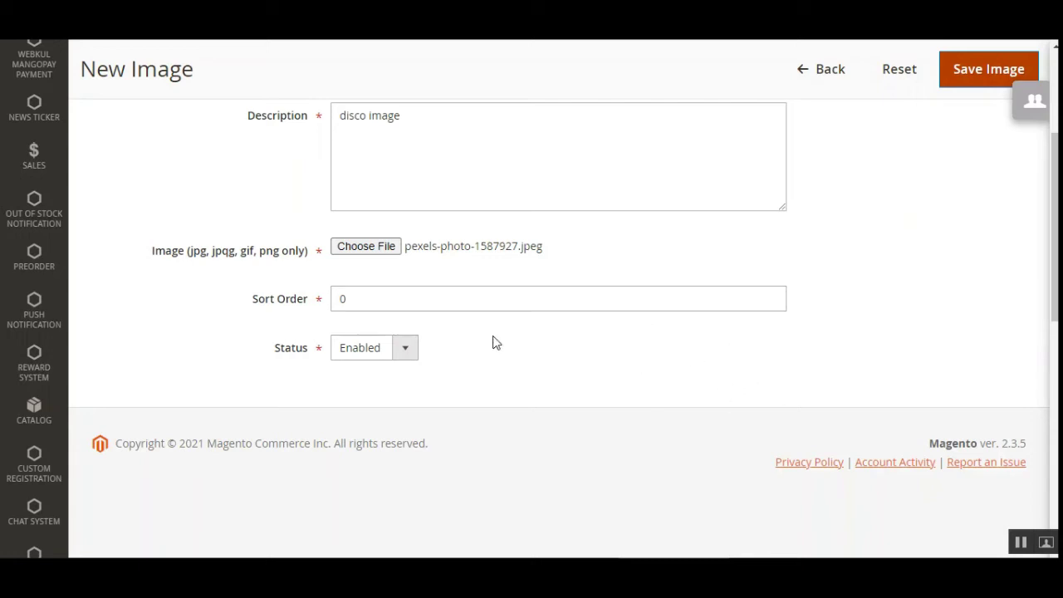
- Check the disco image's title, description and thumbnail in the Manage Images list
scroll(328, 305, down, 2)
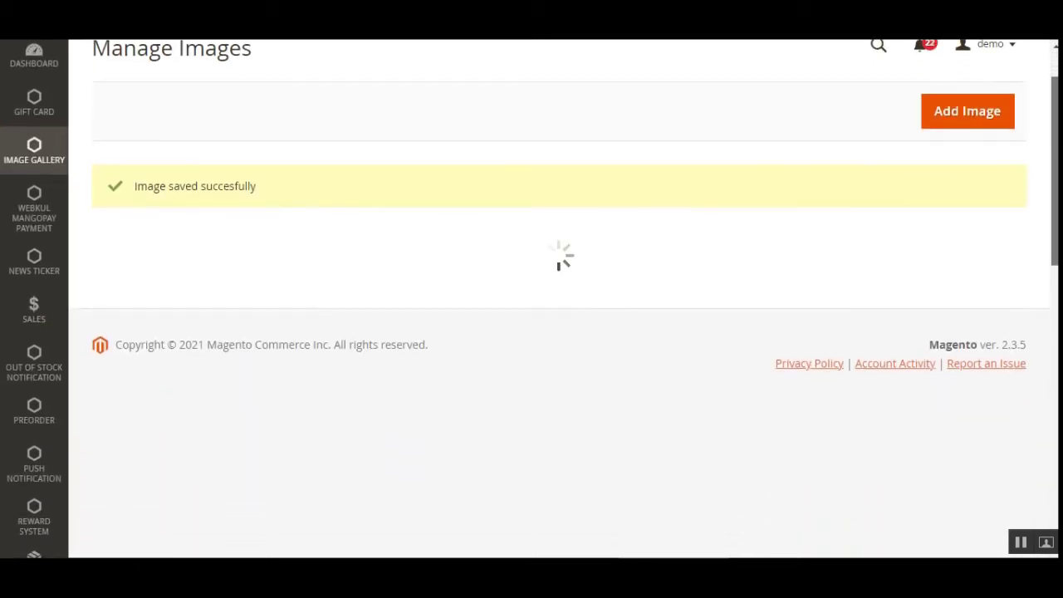
scroll(555, 316, down, 3)
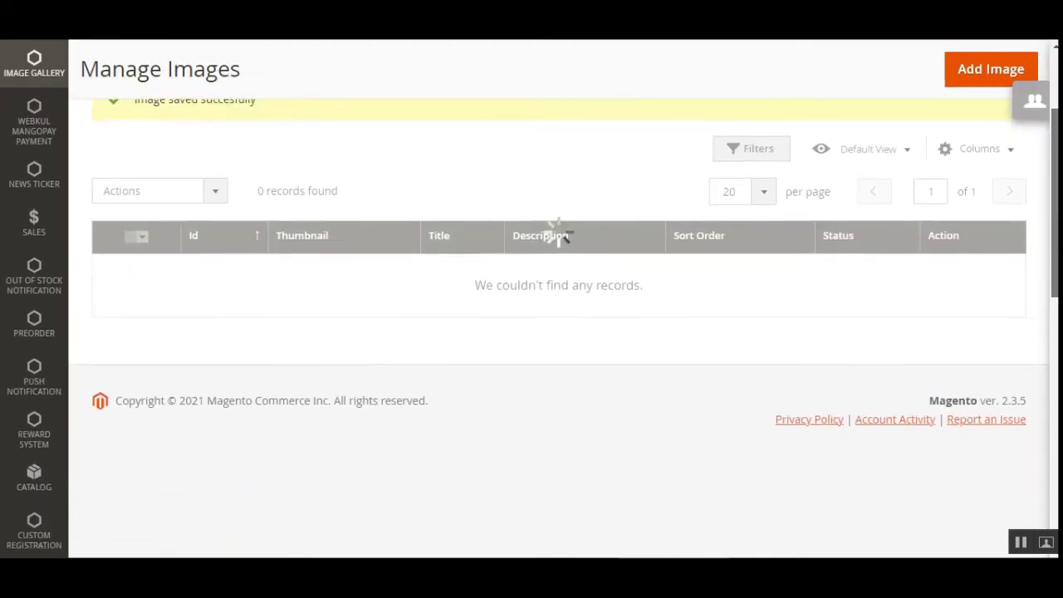
scroll(558, 202, up, 1)
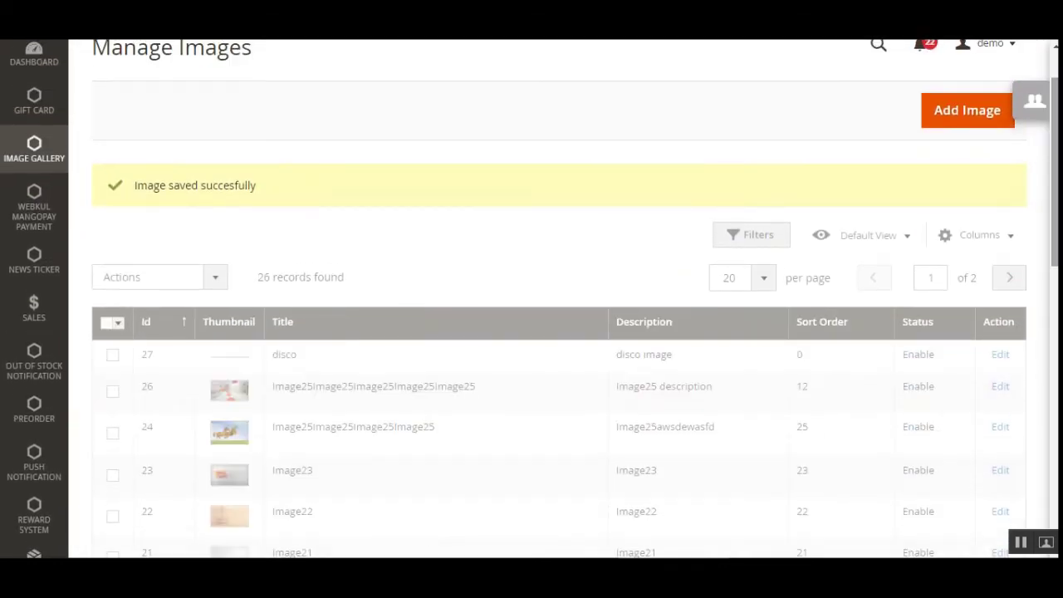
scroll(230, 211, down, 2)
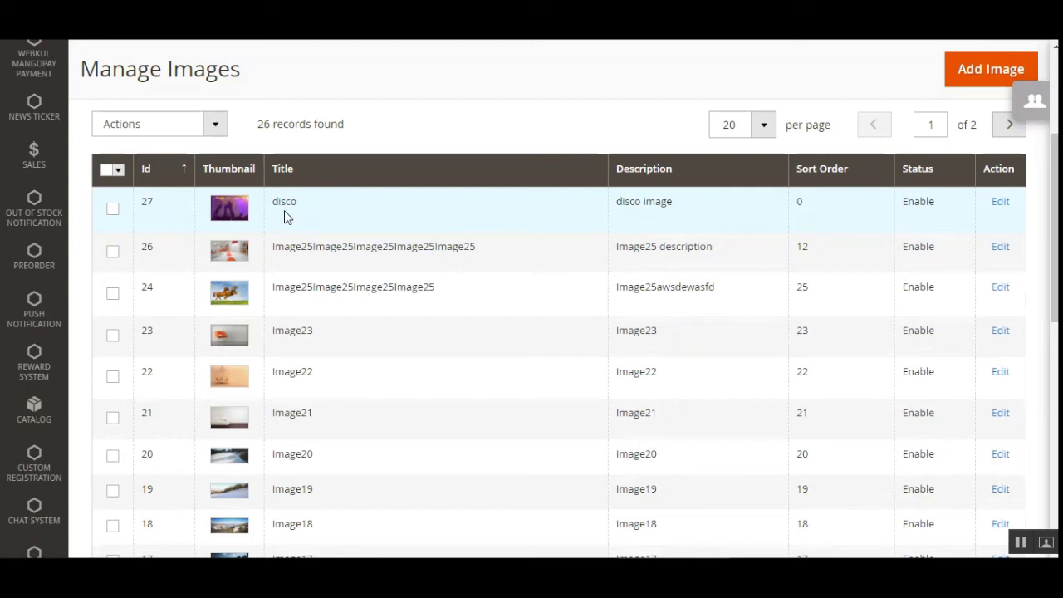
drag(623, 201, 684, 213)
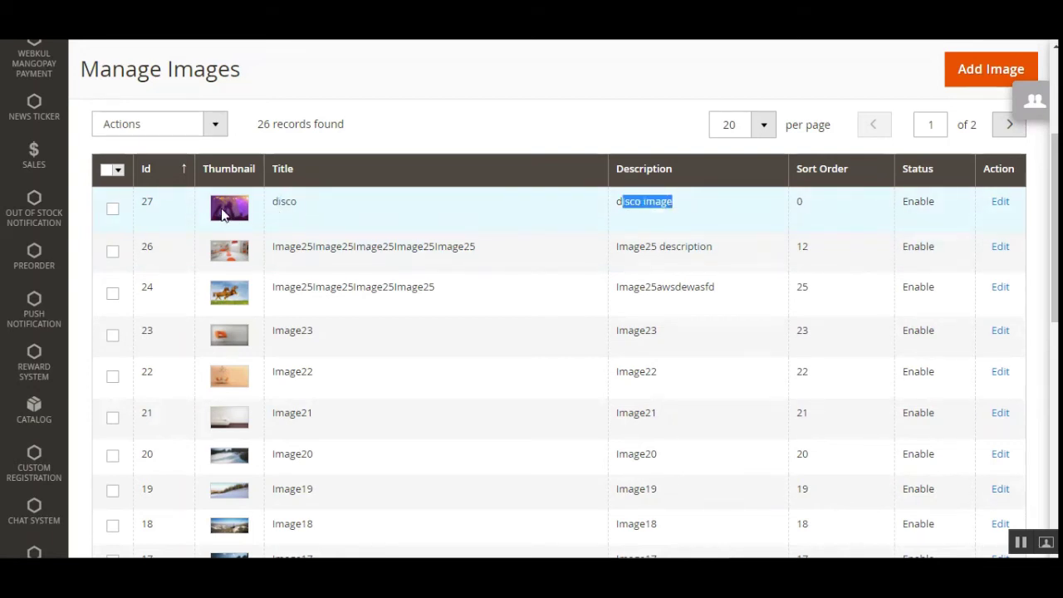
scroll(189, 202, up, 4)
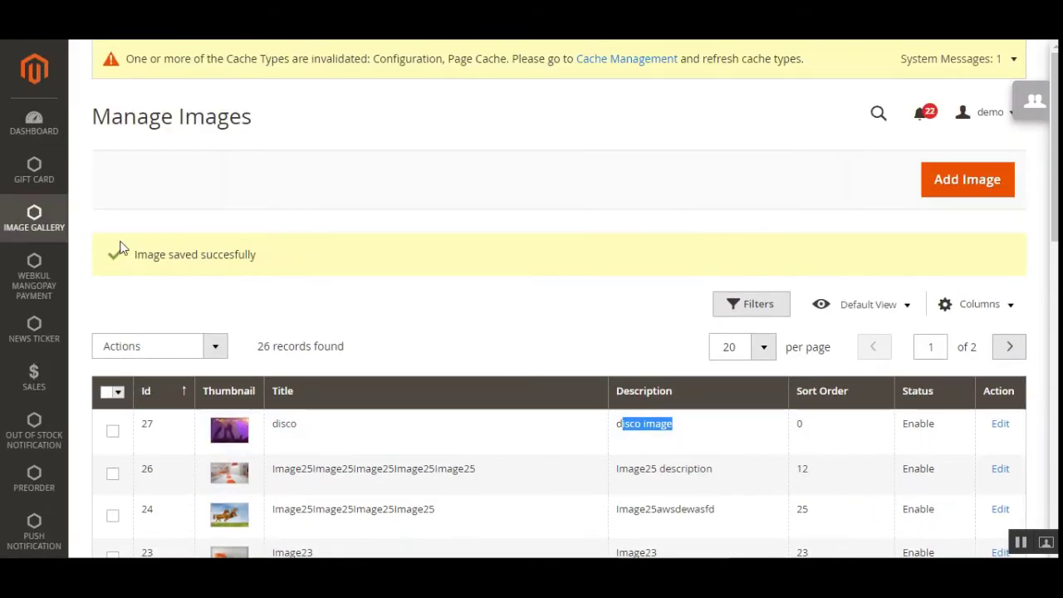
- Start a new gallery from Manage Gallery with title "Disco Gallery", code "disco_gal" and its status enabled
click(63, 223)
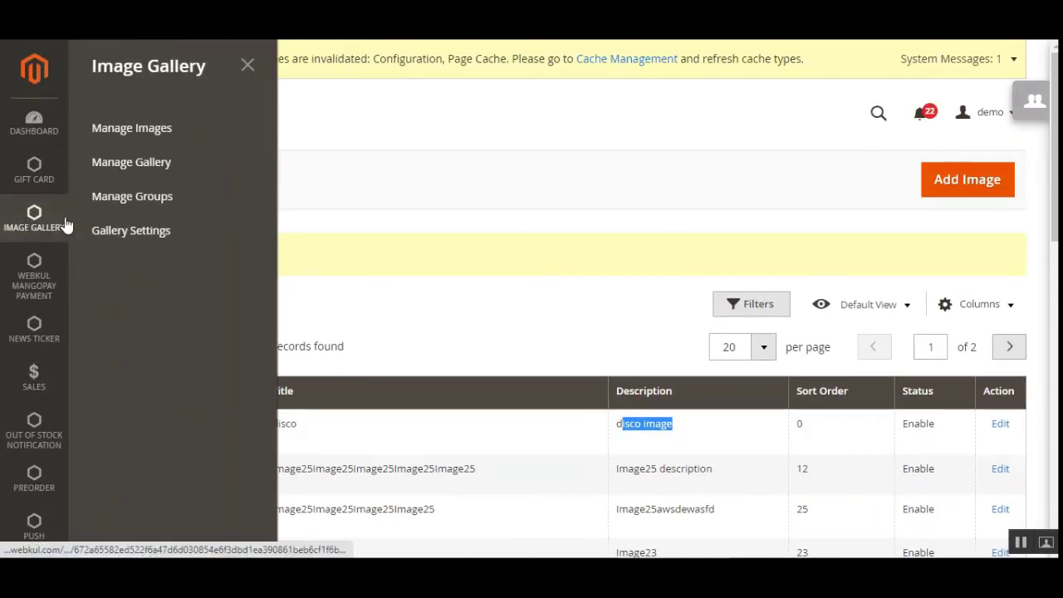
click(165, 171)
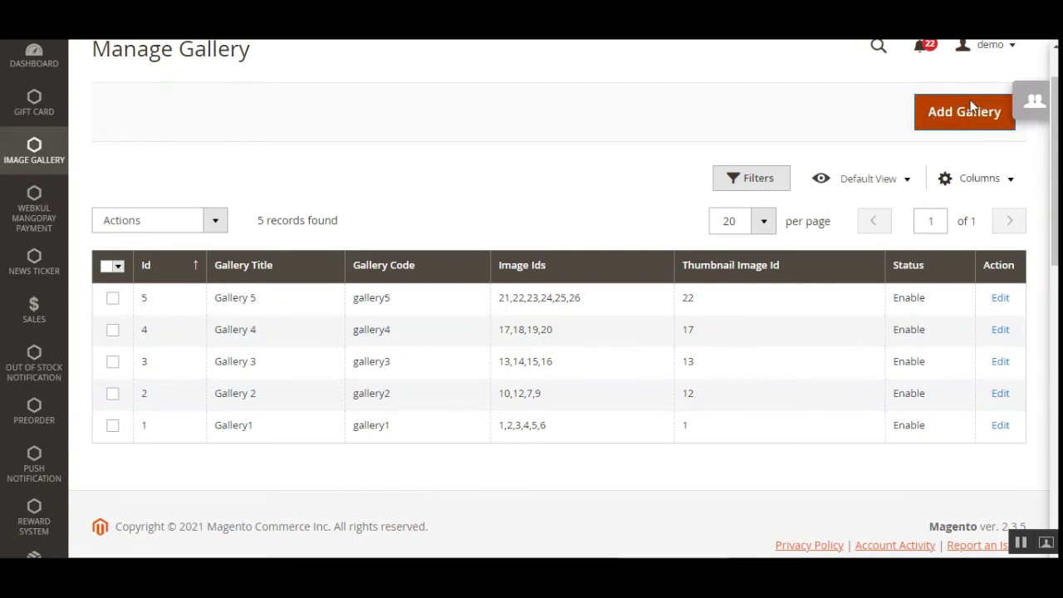
click(972, 110)
click(138, 301)
click(527, 318)
click(535, 355)
click(541, 368)
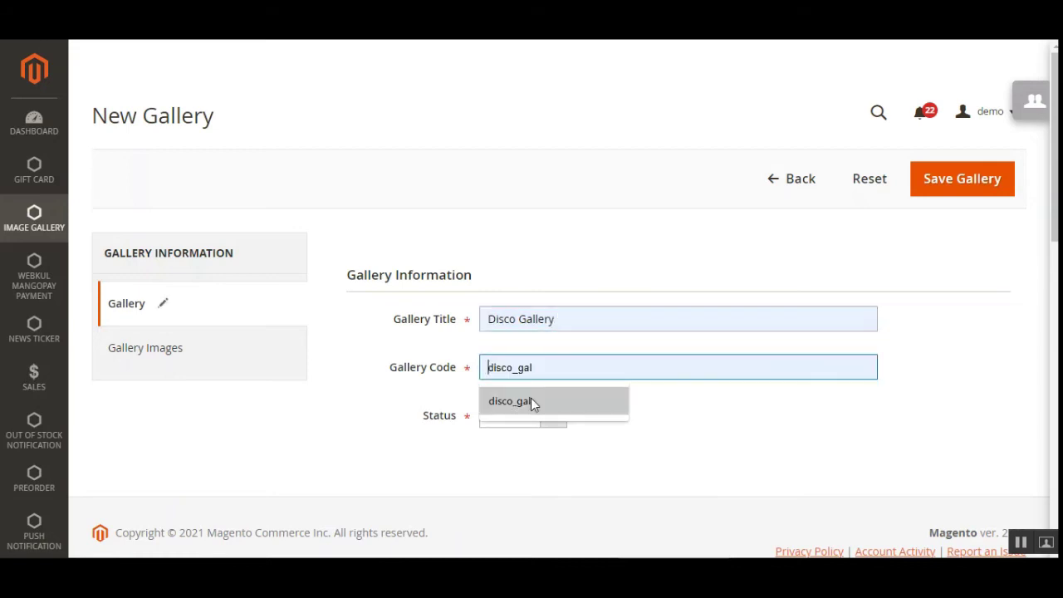
click(532, 400)
click(513, 420)
click(515, 435)
- Add the disco image to the new gallery, make it the gallery thumbnail and save the gallery
click(181, 366)
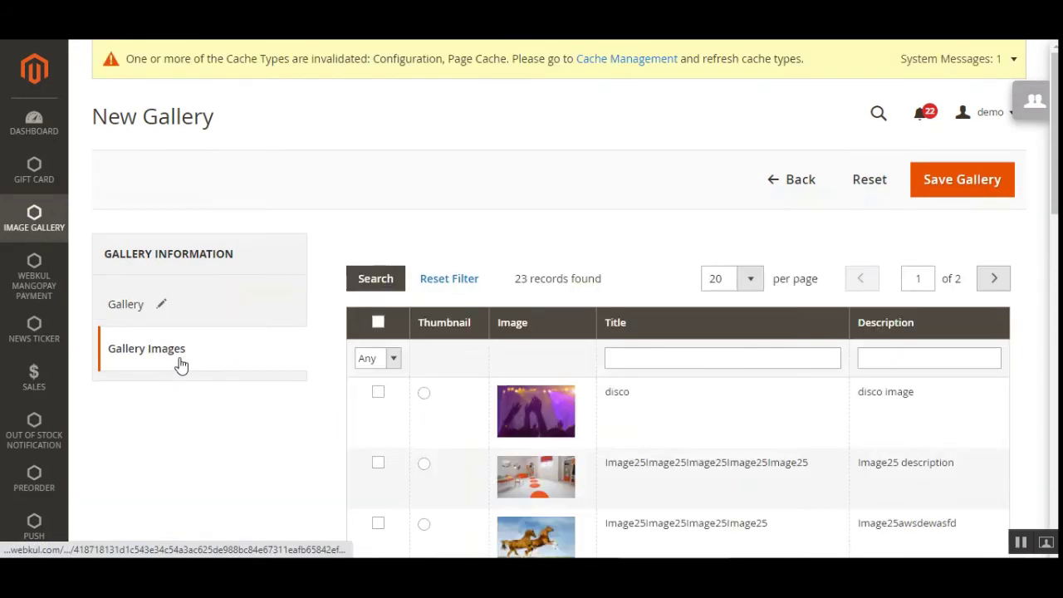
click(378, 392)
click(424, 393)
scroll(739, 438, down, 2)
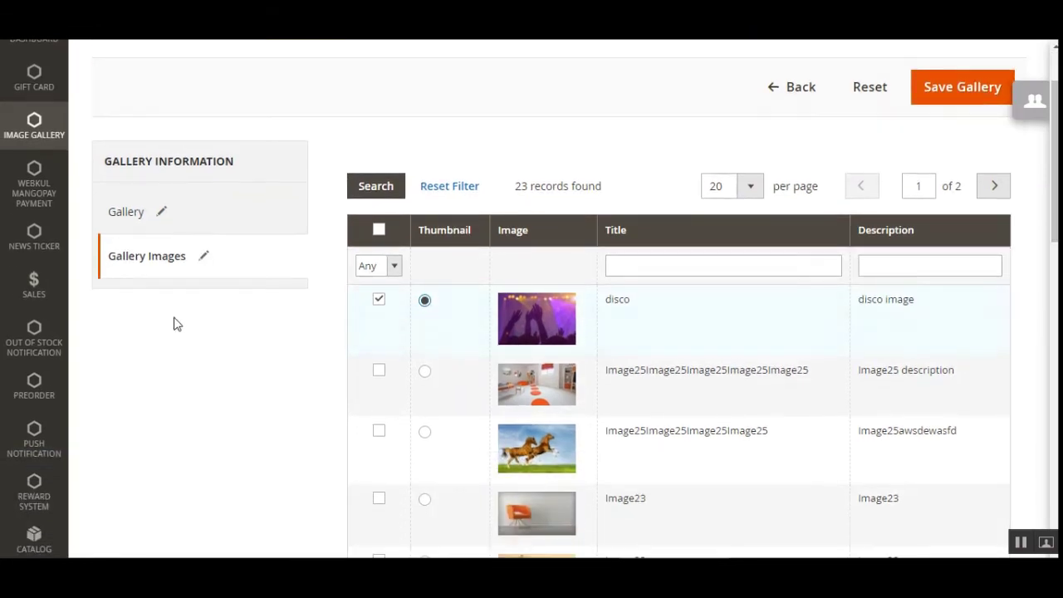
click(961, 88)
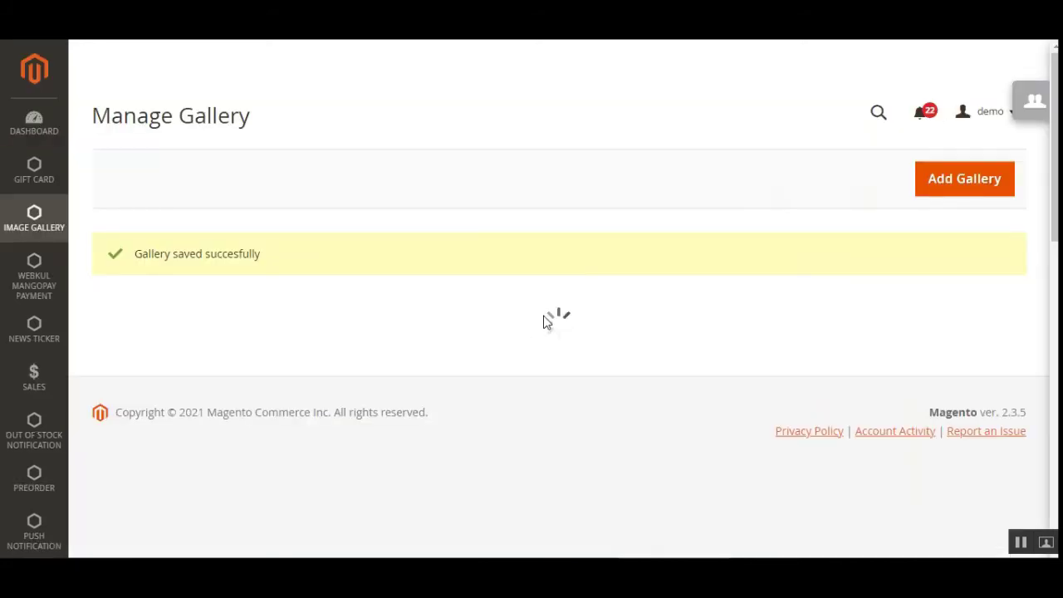
- Review the Disco Gallery entry in the Manage Gallery list and the bulk actions offered for galleries
scroll(534, 330, down, 3)
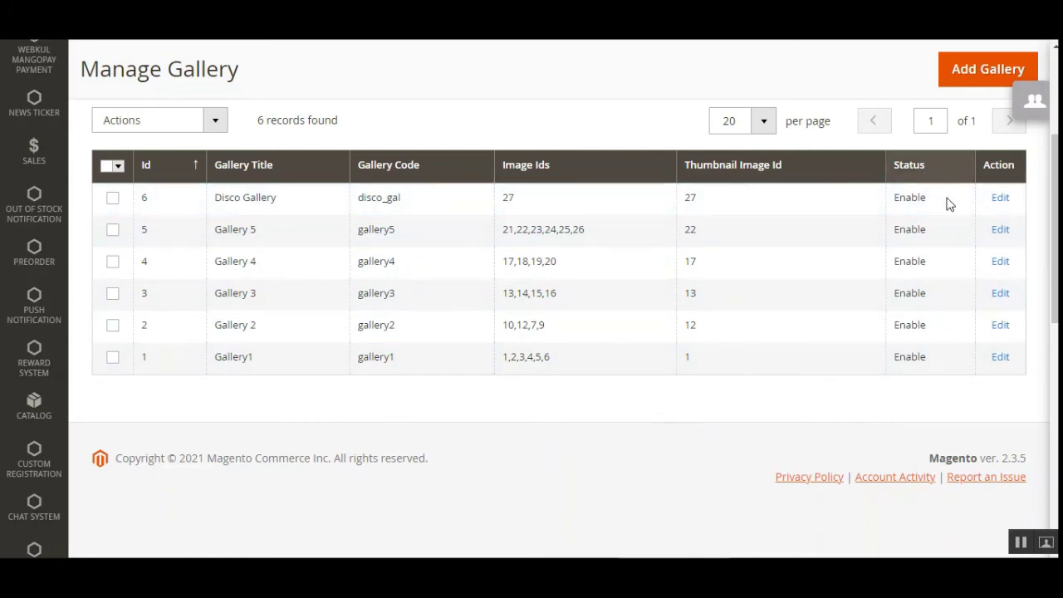
click(1000, 200)
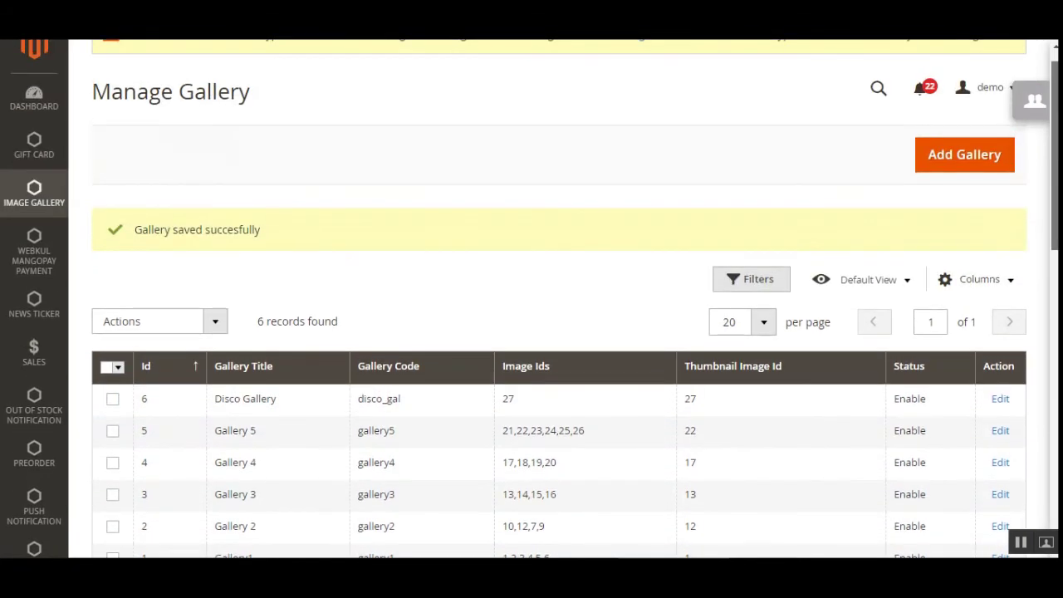
scroll(172, 250, down, 1)
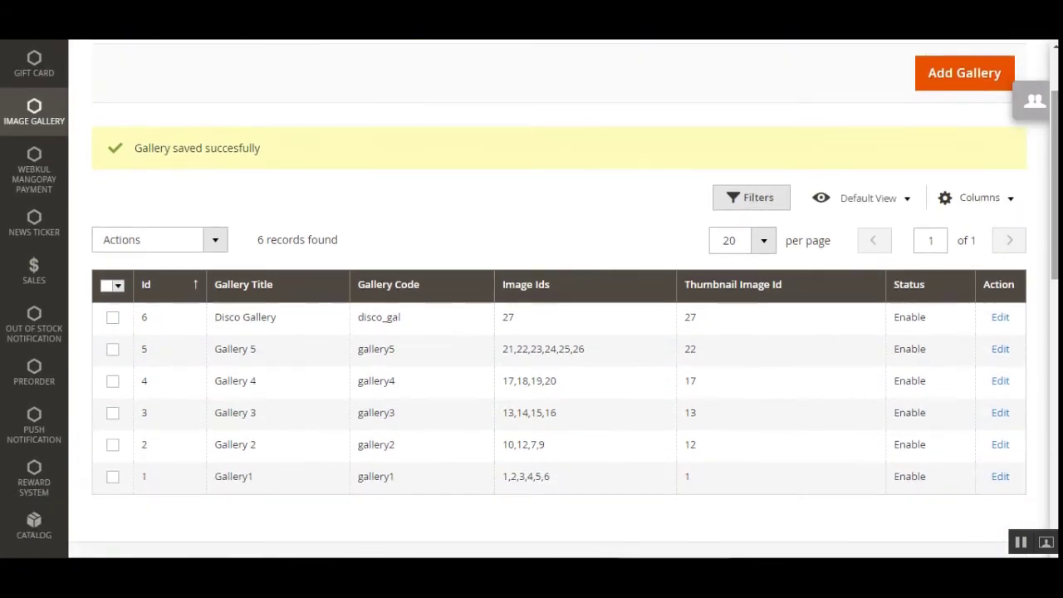
click(172, 241)
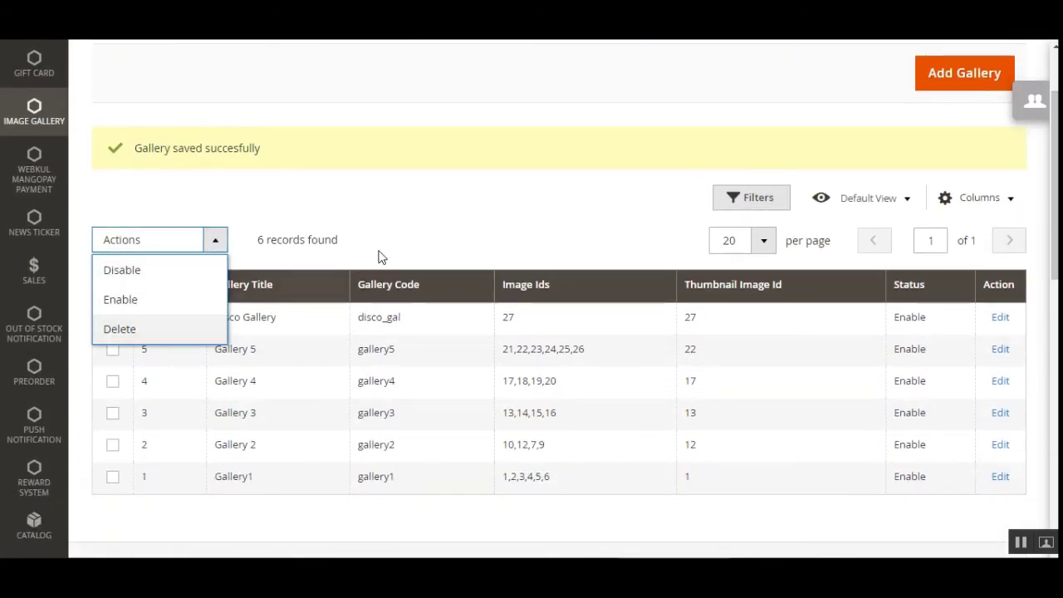
click(410, 252)
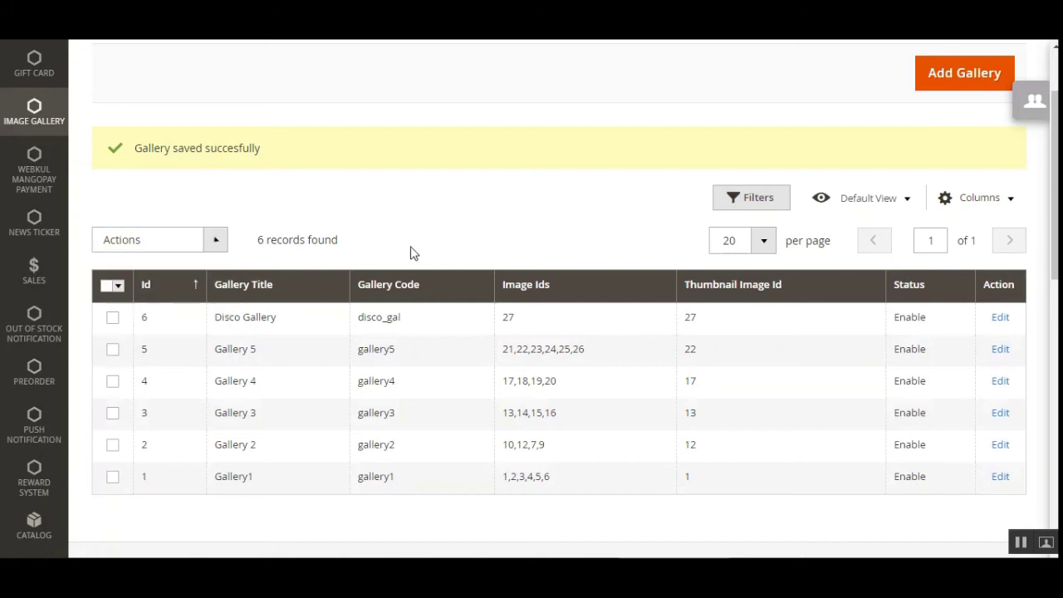
- Disable Gallery 5 with the bulk action and check its status in the gallery list
click(113, 317)
click(113, 350)
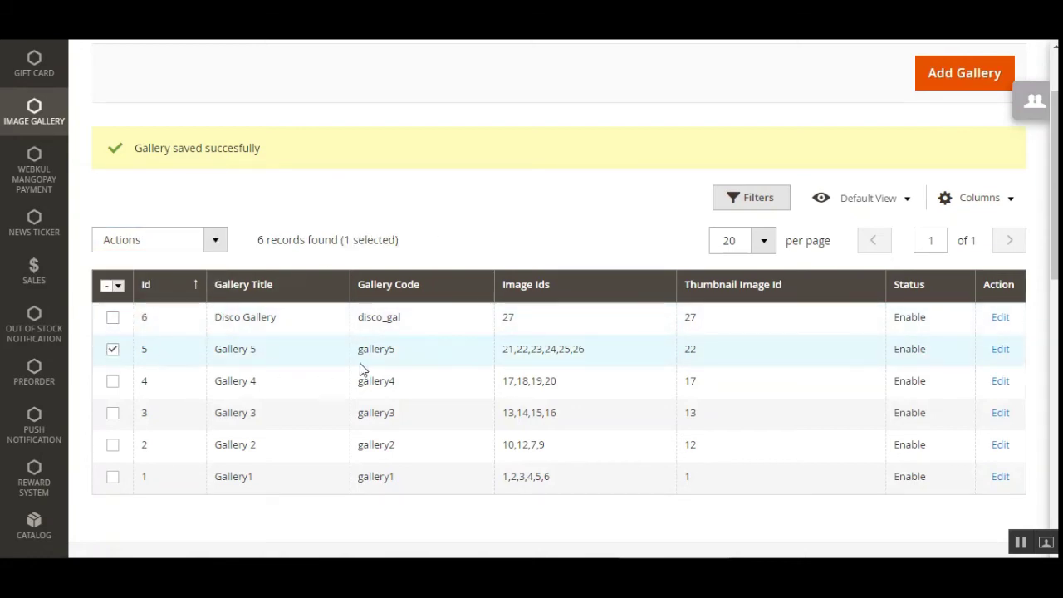
click(184, 245)
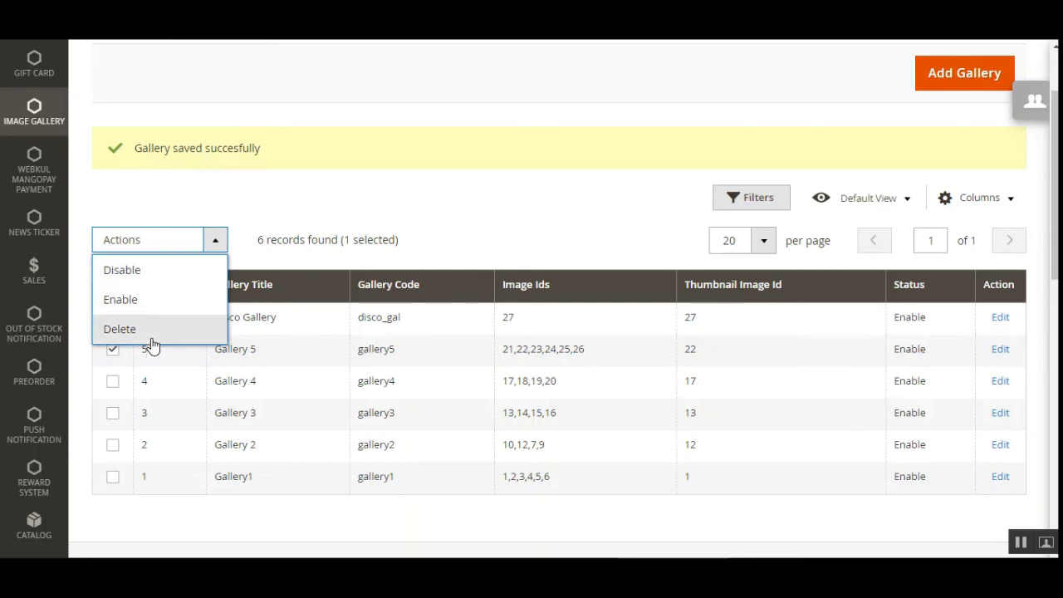
click(154, 271)
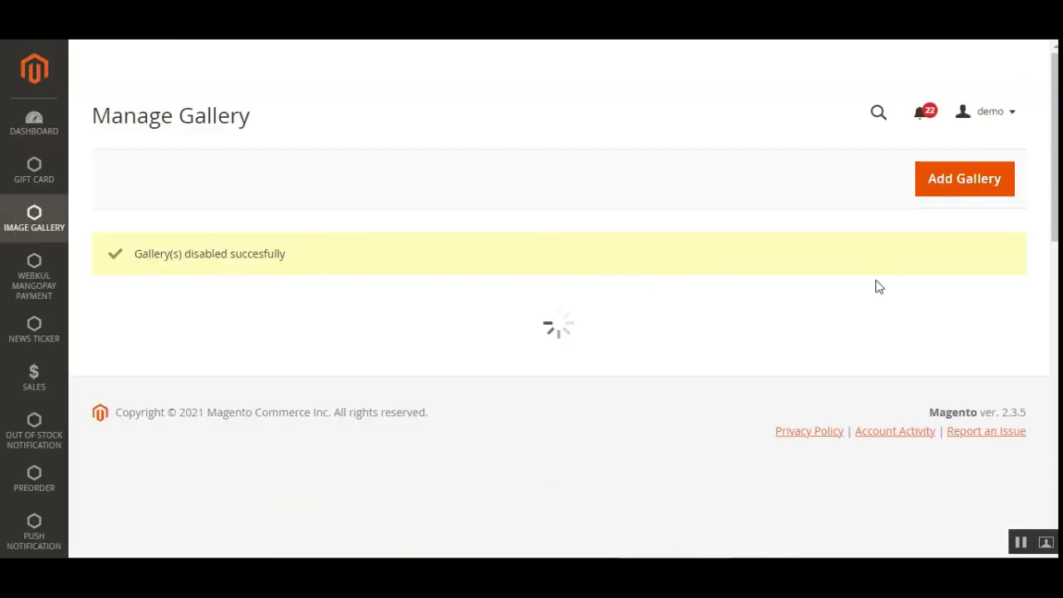
scroll(1055, 234, down, 2)
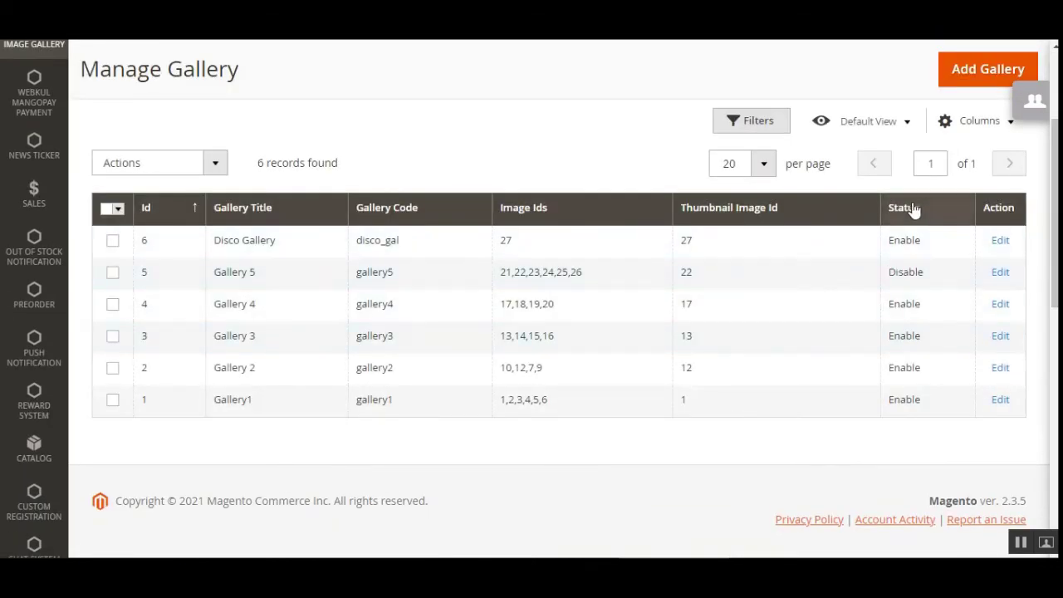
drag(934, 279, 897, 277)
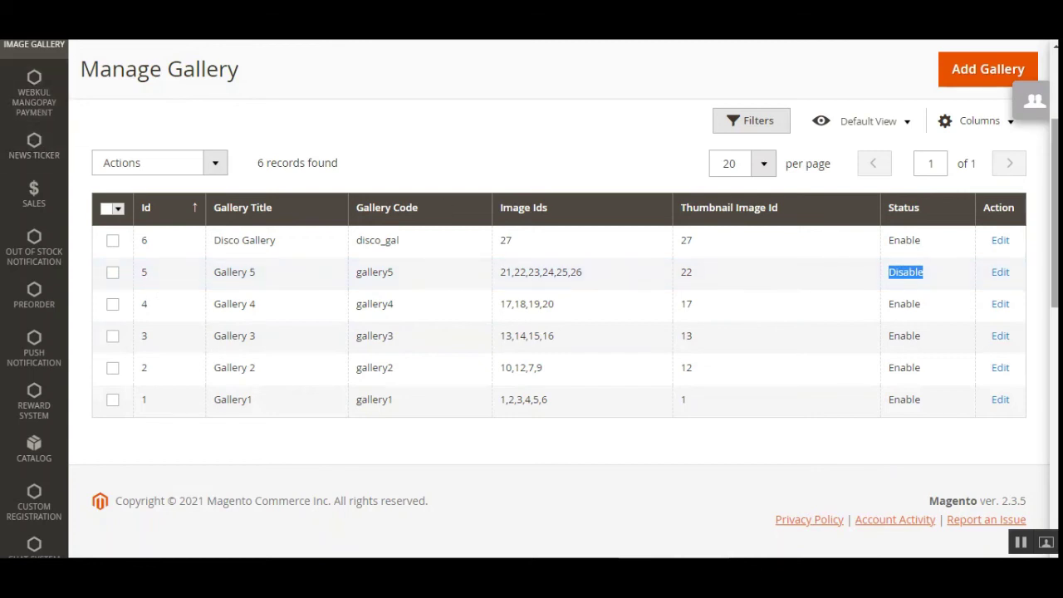
- Open the Manage Groups list and review the code, status and gallery IDs of group1
scroll(814, 235, up, 2)
click(38, 224)
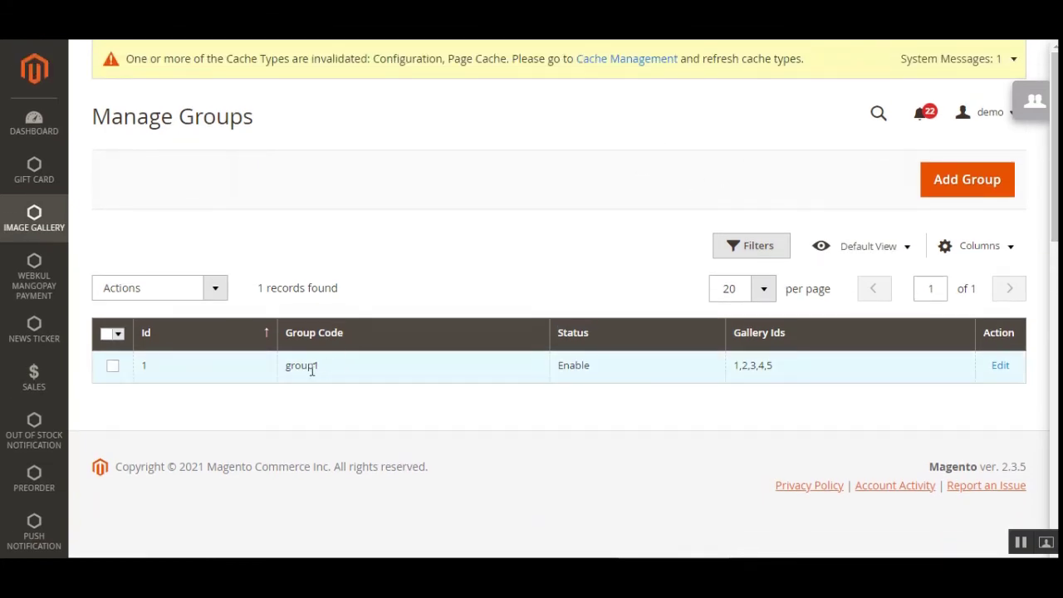
drag(308, 367, 396, 406)
click(484, 410)
click(799, 407)
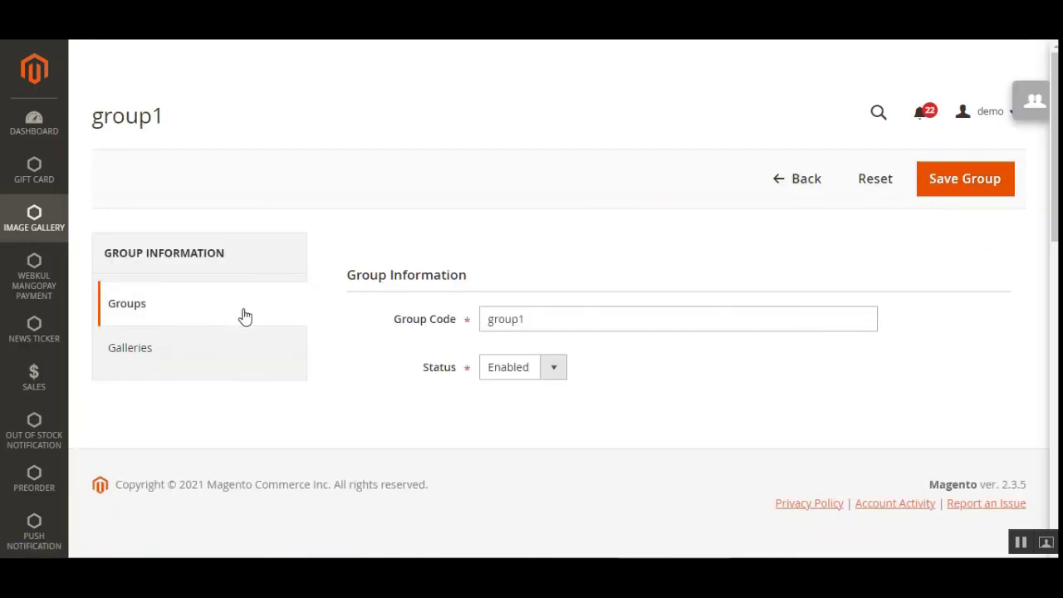
- Add the disco_gal gallery to group1, save the group and check its gallery IDs in the list
click(163, 347)
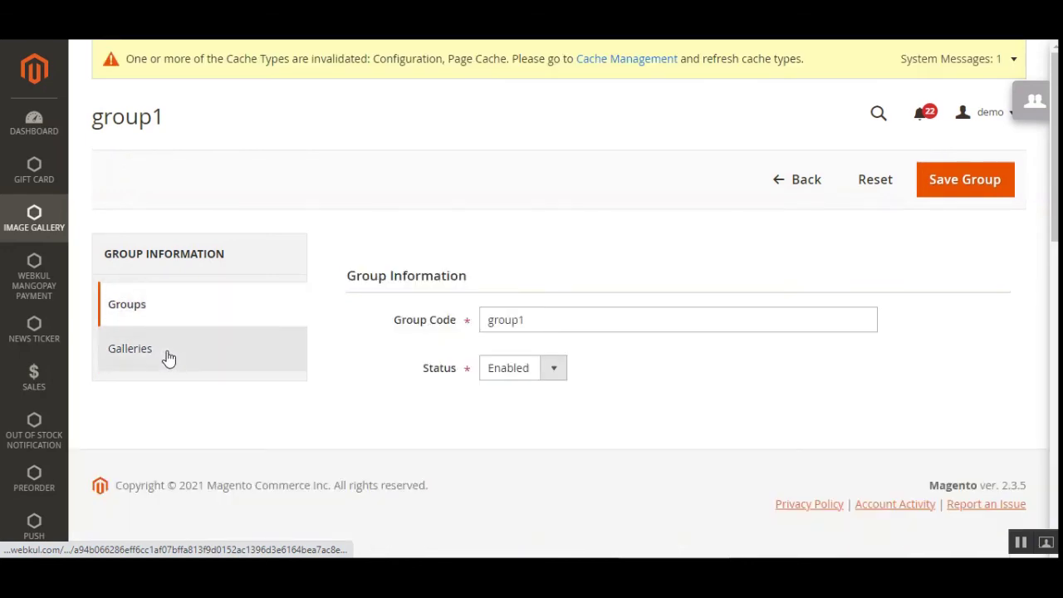
click(167, 357)
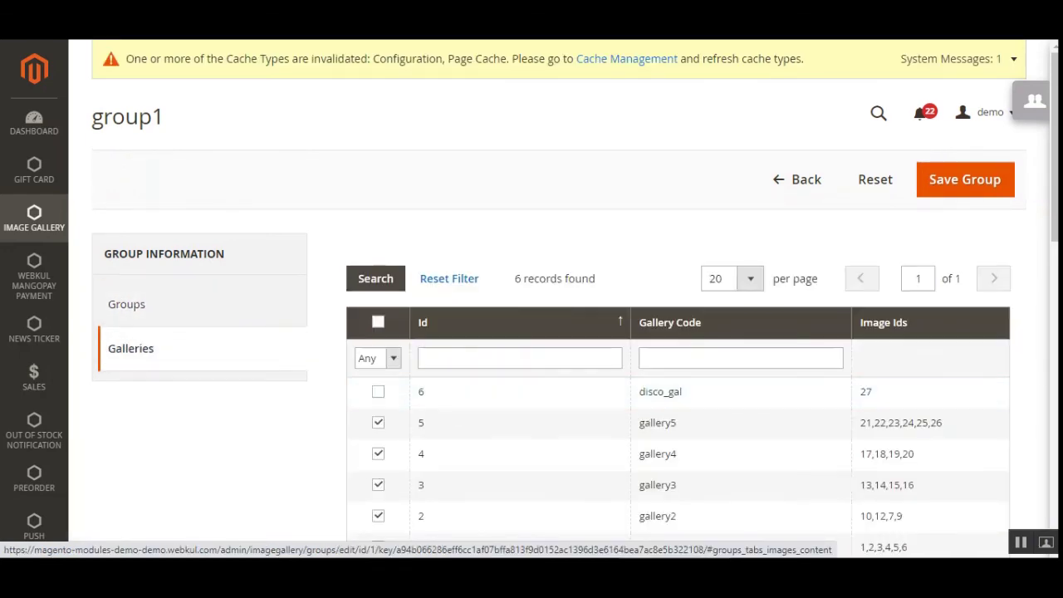
scroll(764, 302, down, 2)
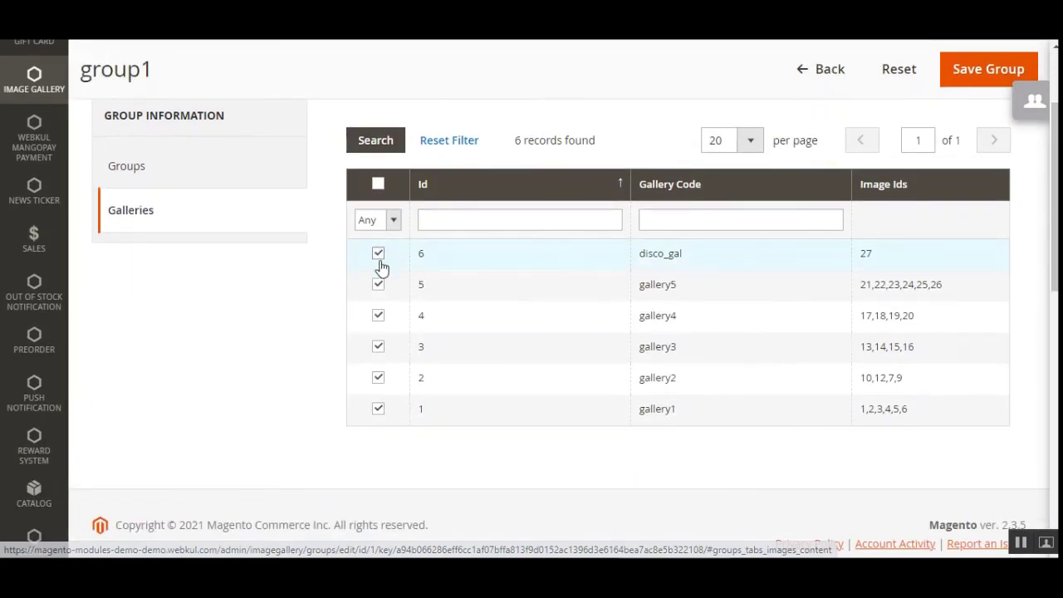
scroll(1053, 210, up, 2)
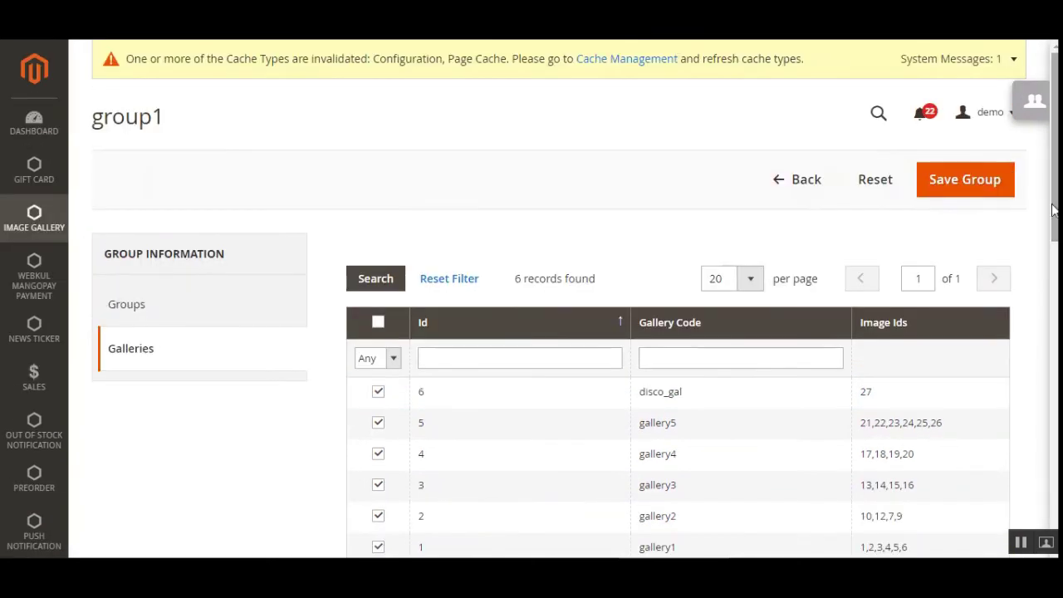
click(976, 182)
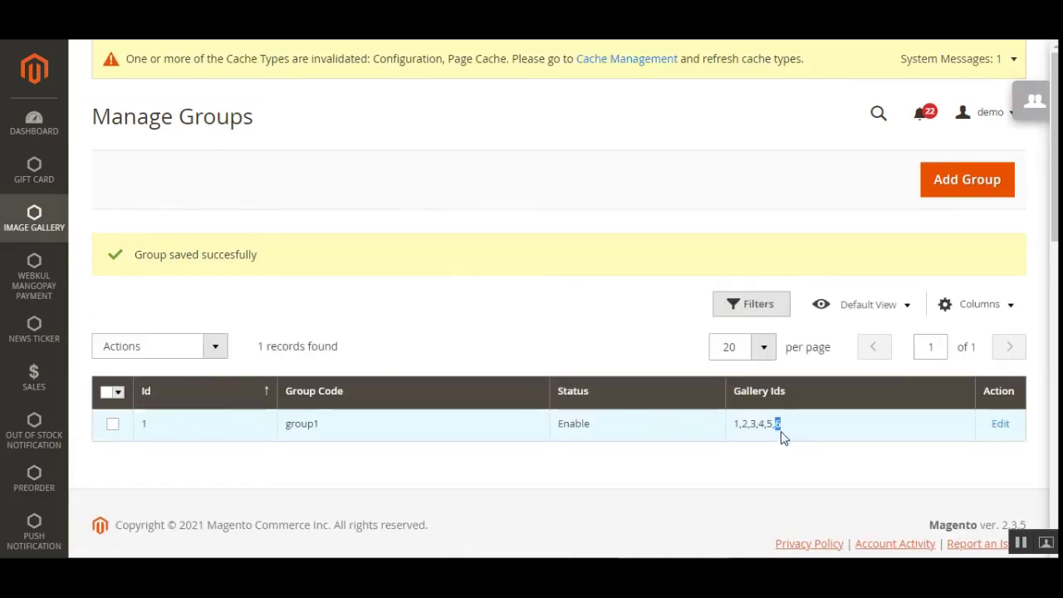
click(499, 218)
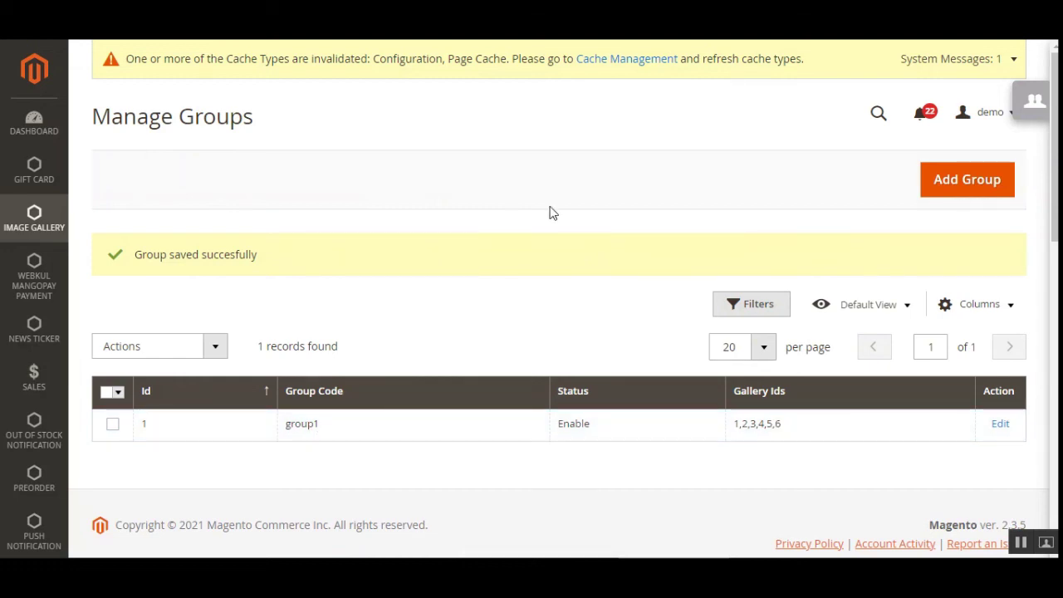
- Start a new gallery group with its status set to Enabled
click(977, 195)
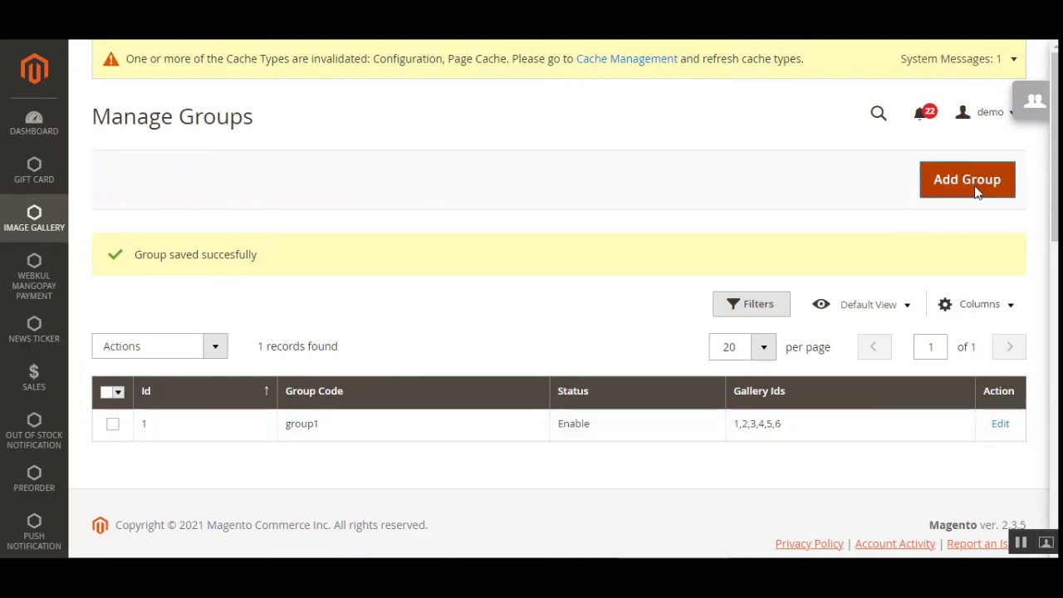
click(504, 321)
click(507, 368)
click(497, 388)
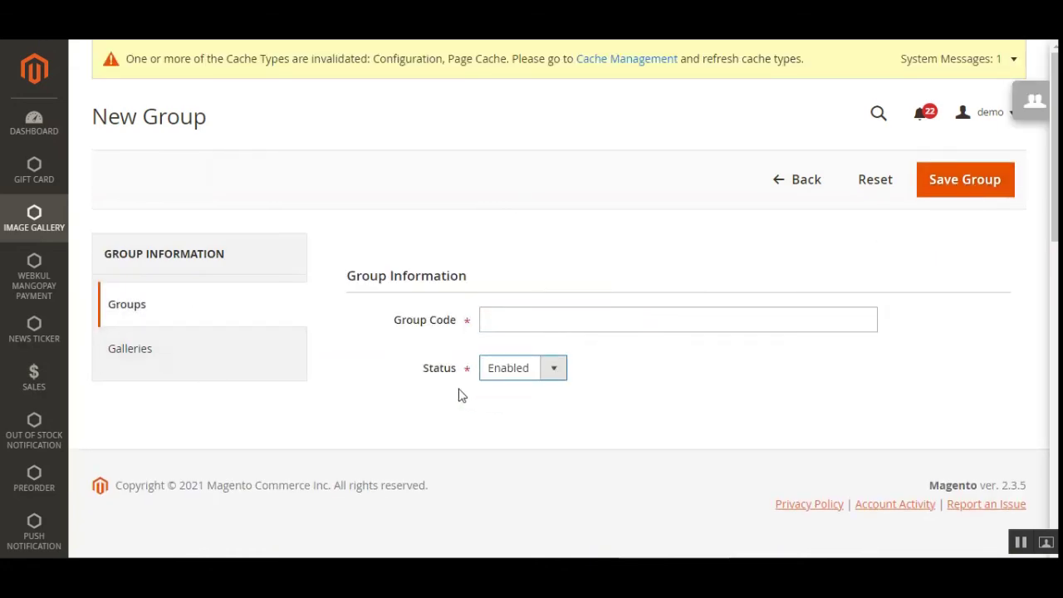
- Assign the galleries gallery2, gallery3, gallery4 and gallery5 to the new group
click(154, 349)
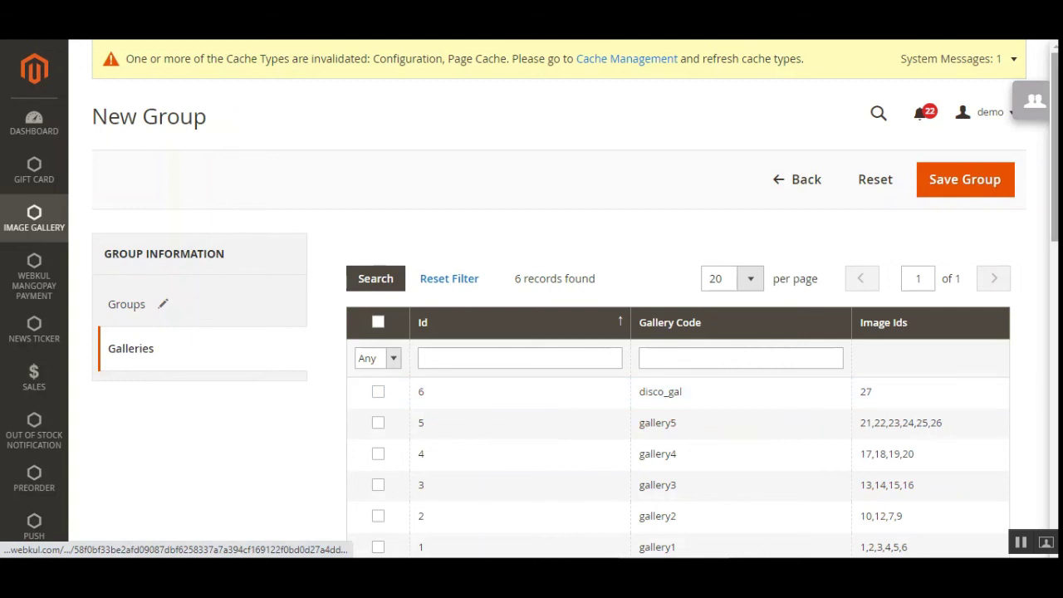
scroll(873, 327, down, 2)
click(378, 358)
click(379, 329)
click(379, 296)
click(379, 265)
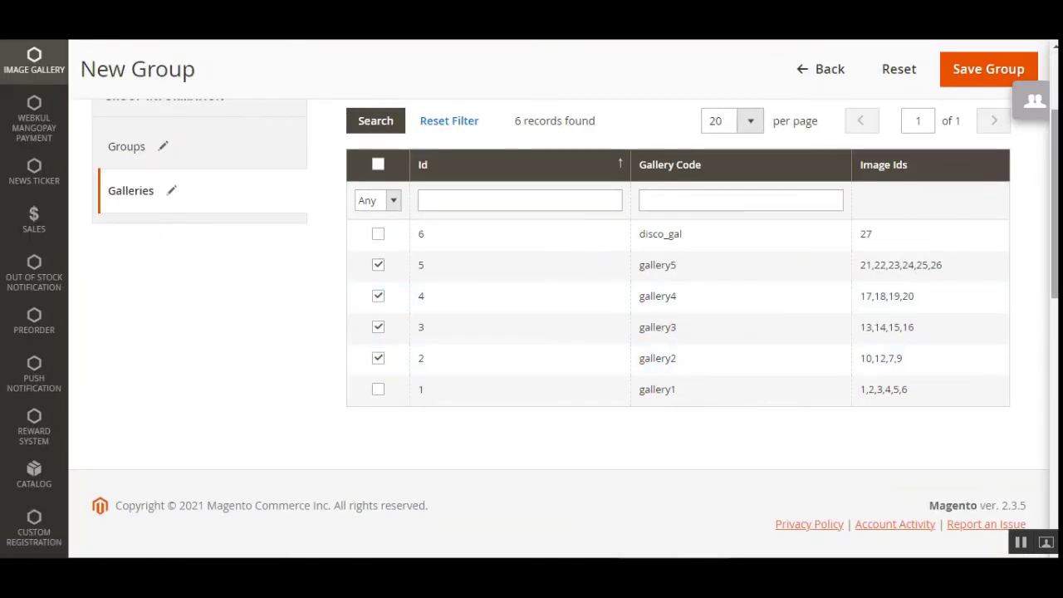
scroll(551, 330, up, 2)
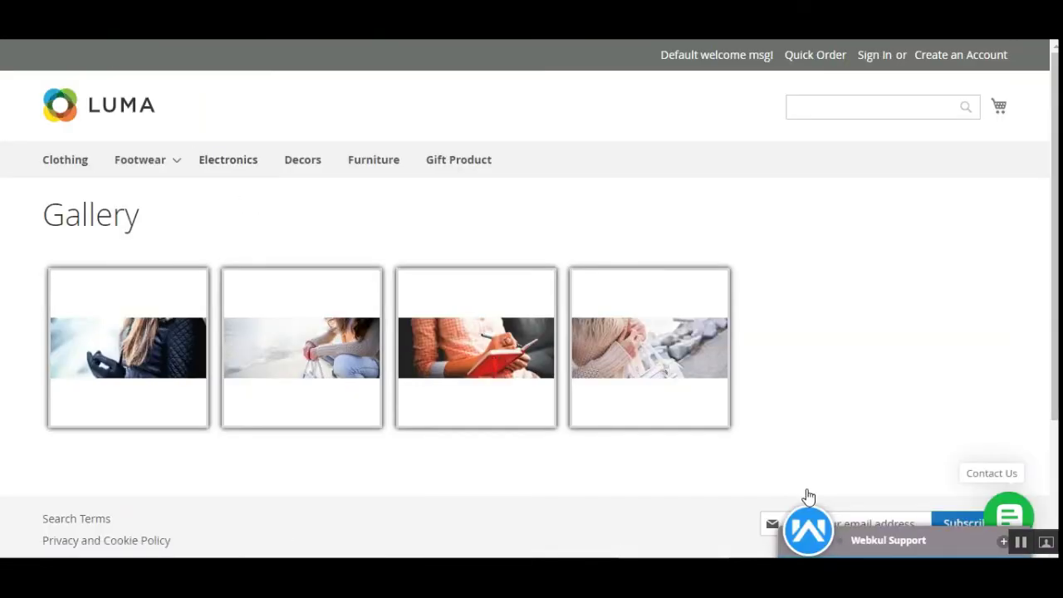
- Return from the single gallery to the storefront's Image Gallery overview page
key(alt+Left)
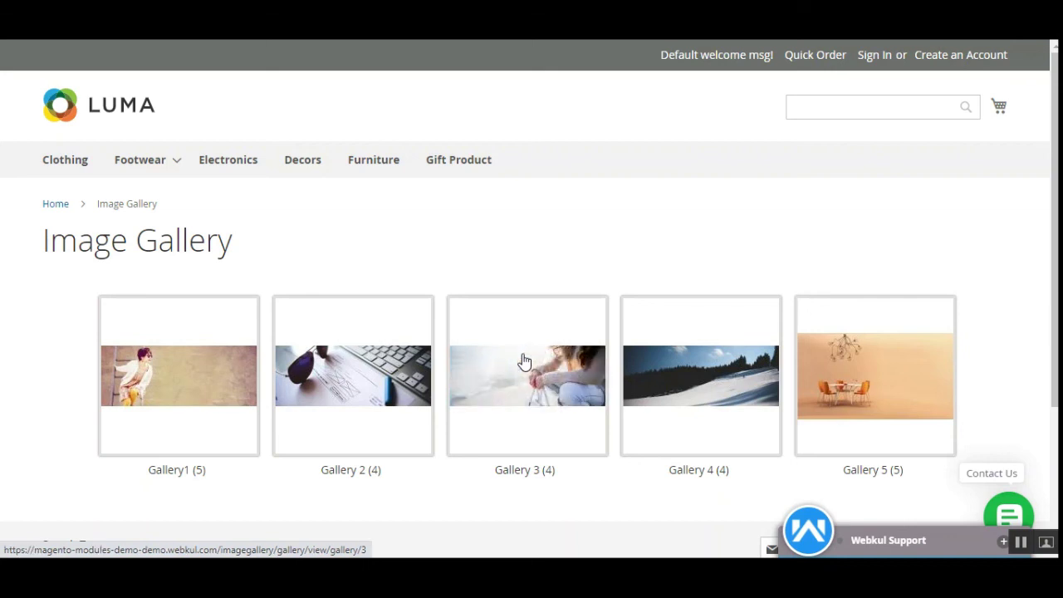